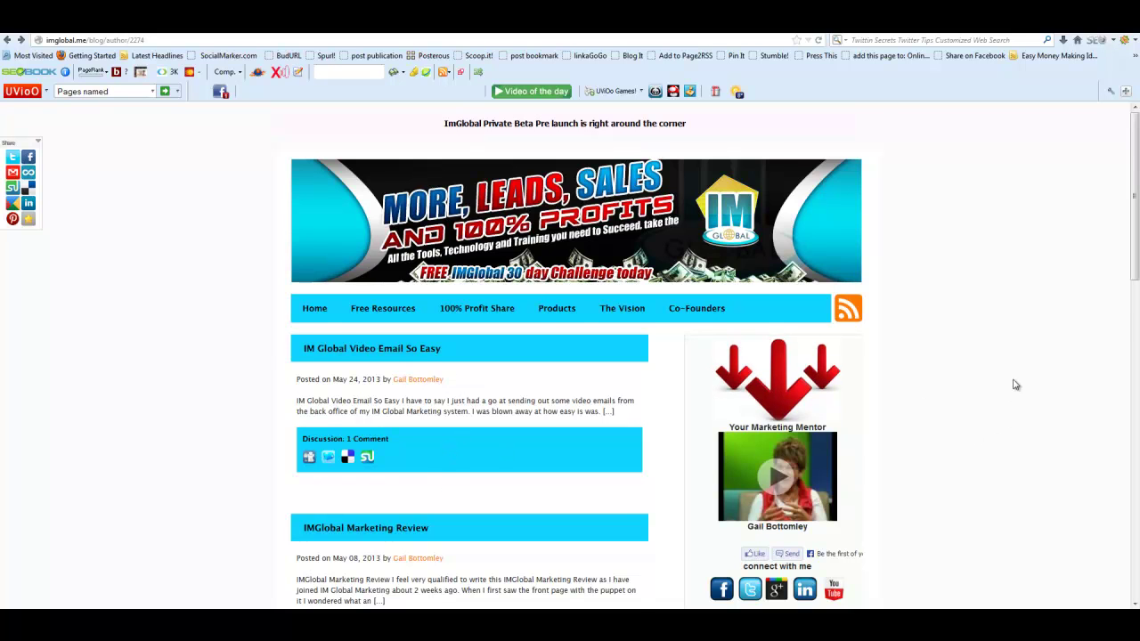
- Switch to the WordPress Comments admin tab and scroll through the 2,420 submitted comments
scroll(1015, 385, down, 3)
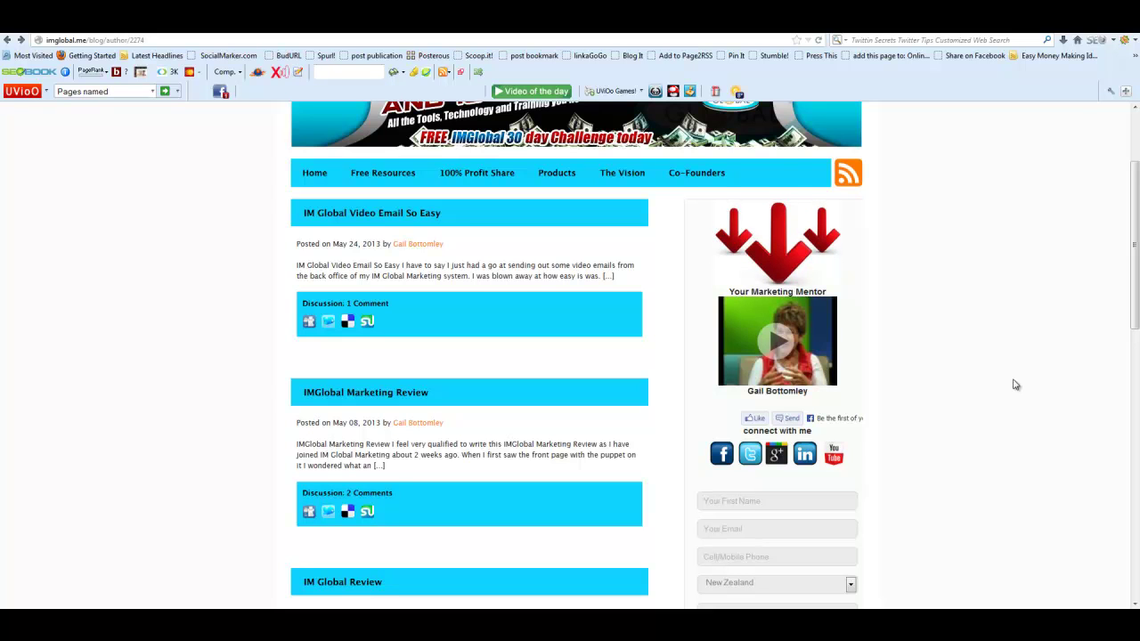
scroll(1015, 385, down, 5)
scroll(1016, 385, up, 8)
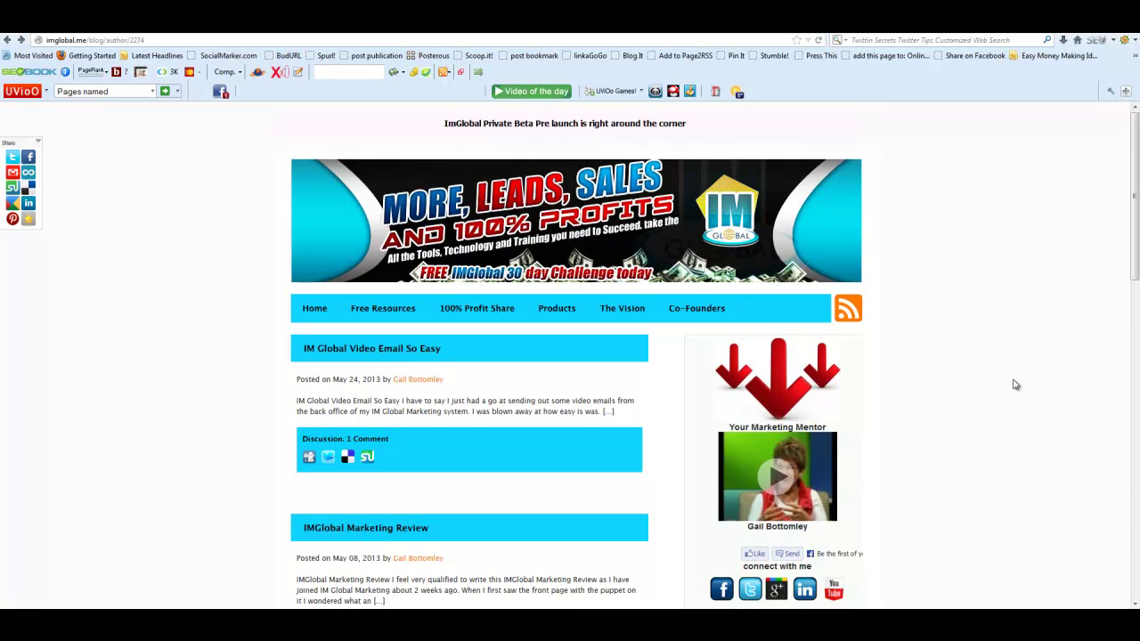
click(585, 34)
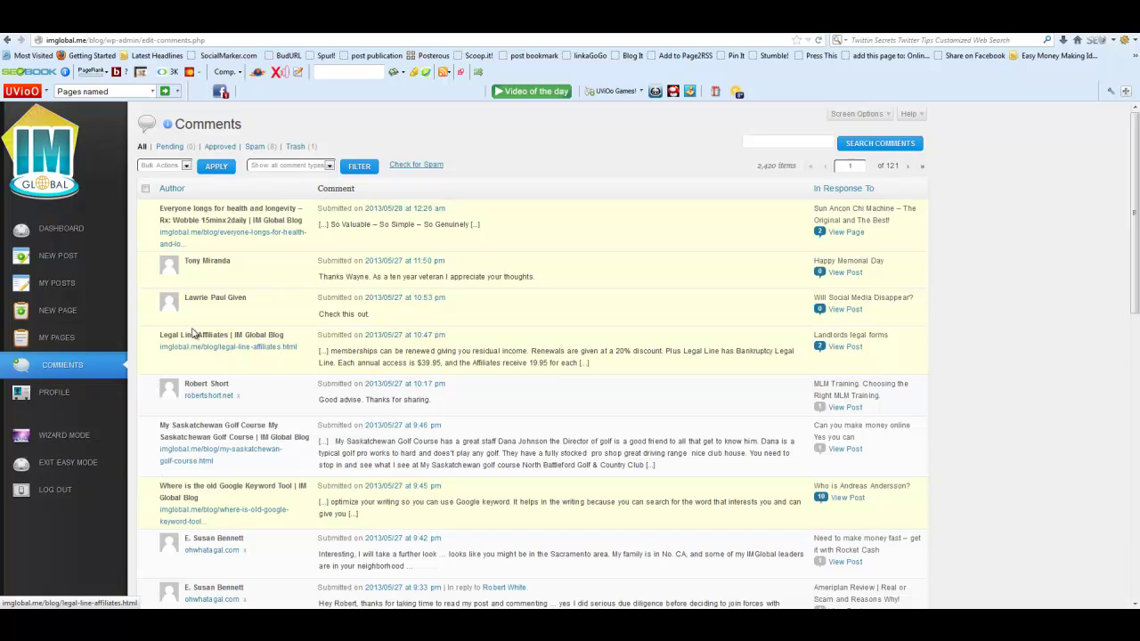
scroll(466, 299, down, 3)
scroll(467, 299, up, 3)
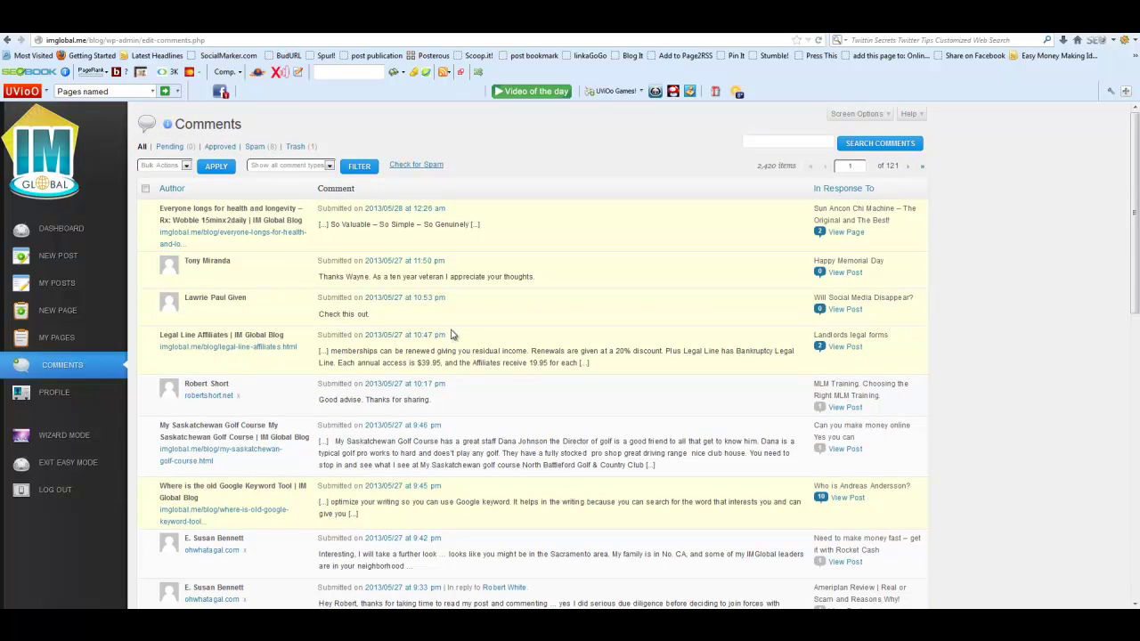
scroll(384, 296, down, 3)
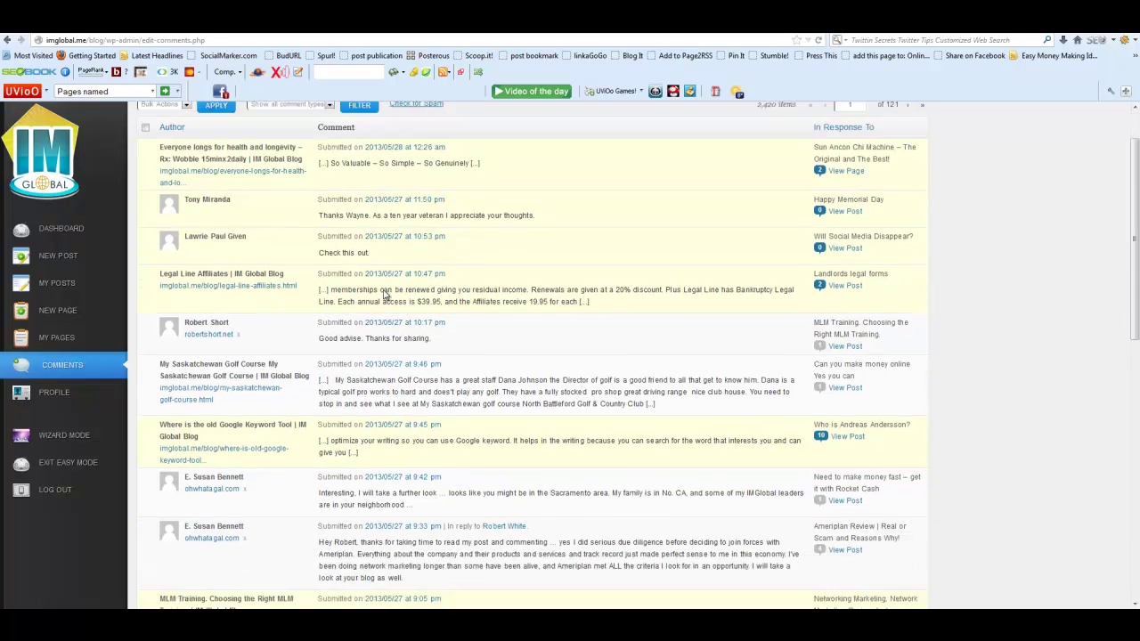
scroll(371, 234, down, 4)
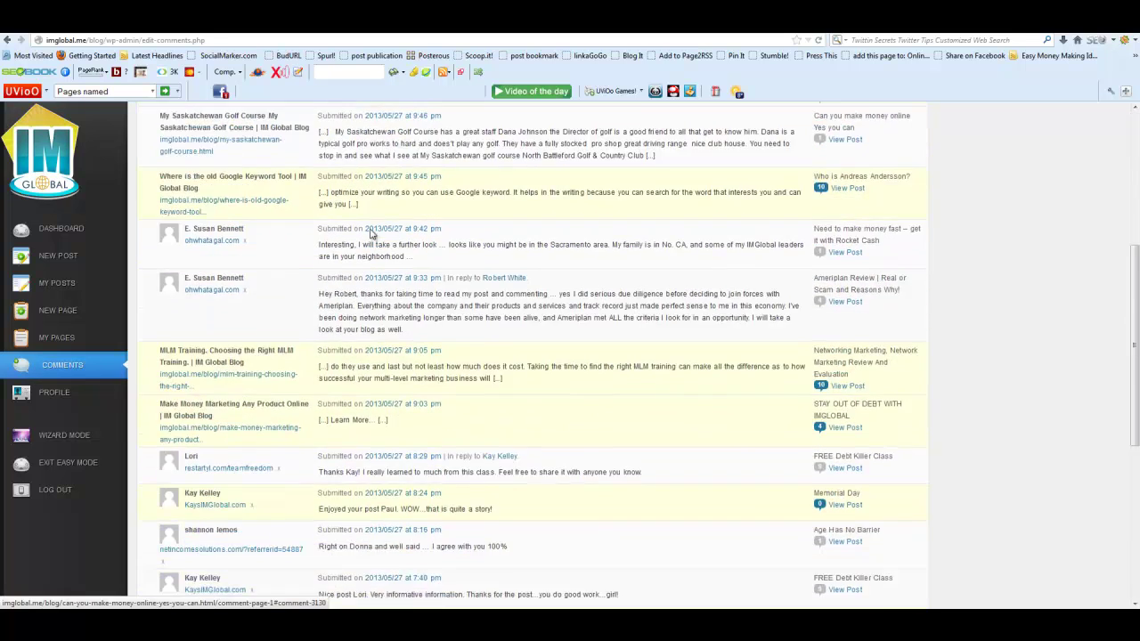
scroll(371, 233, up, 6)
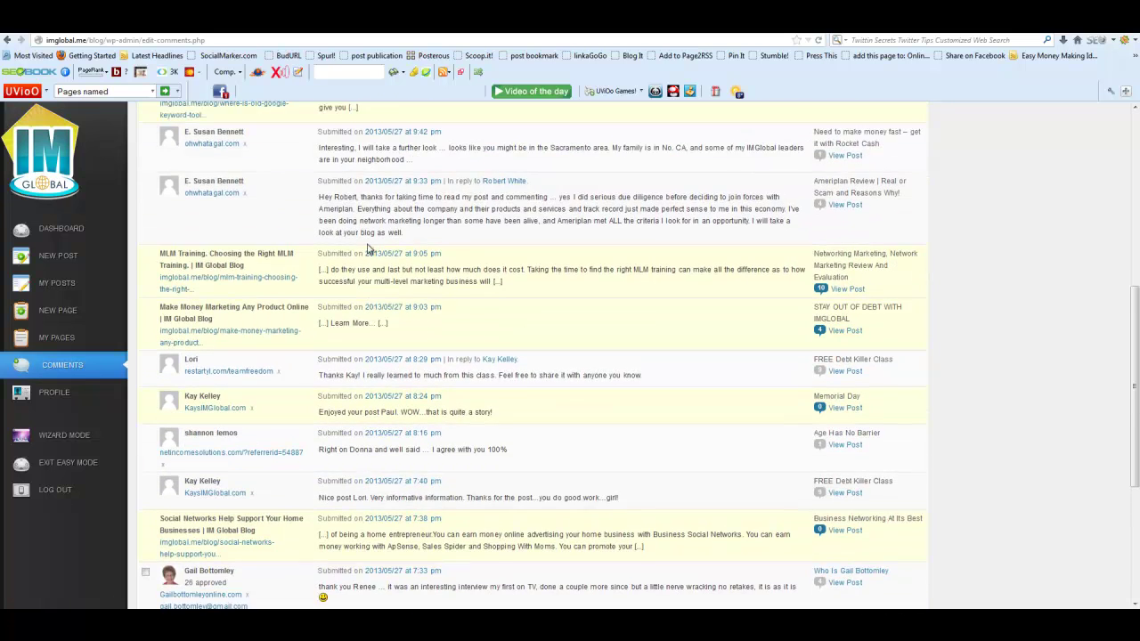
scroll(369, 260, up, 1)
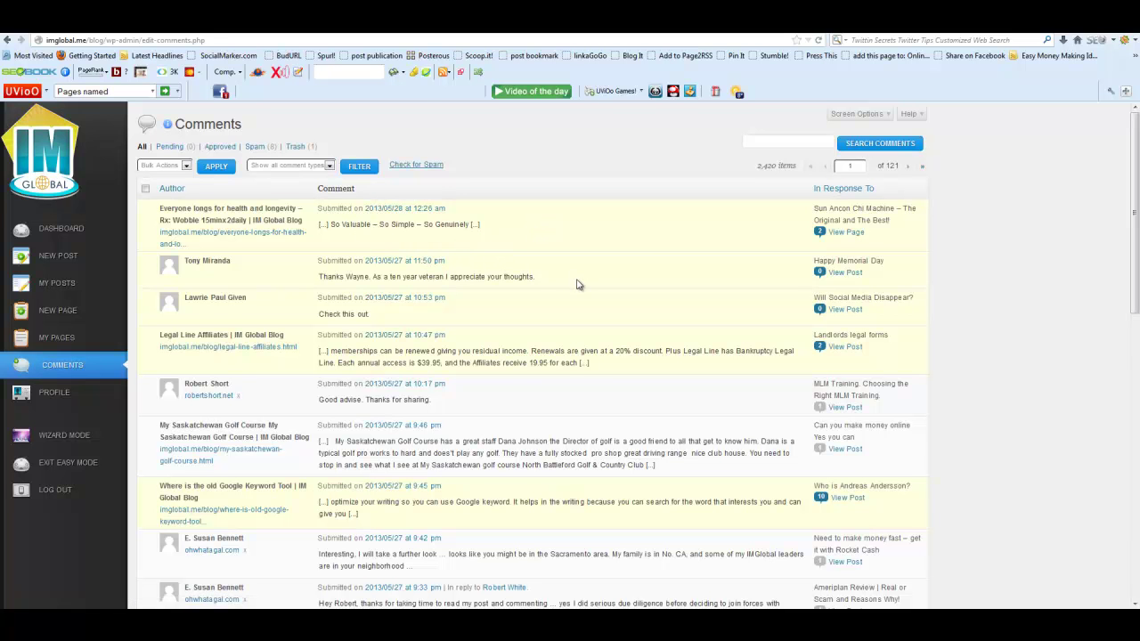
scroll(577, 285, down, 9)
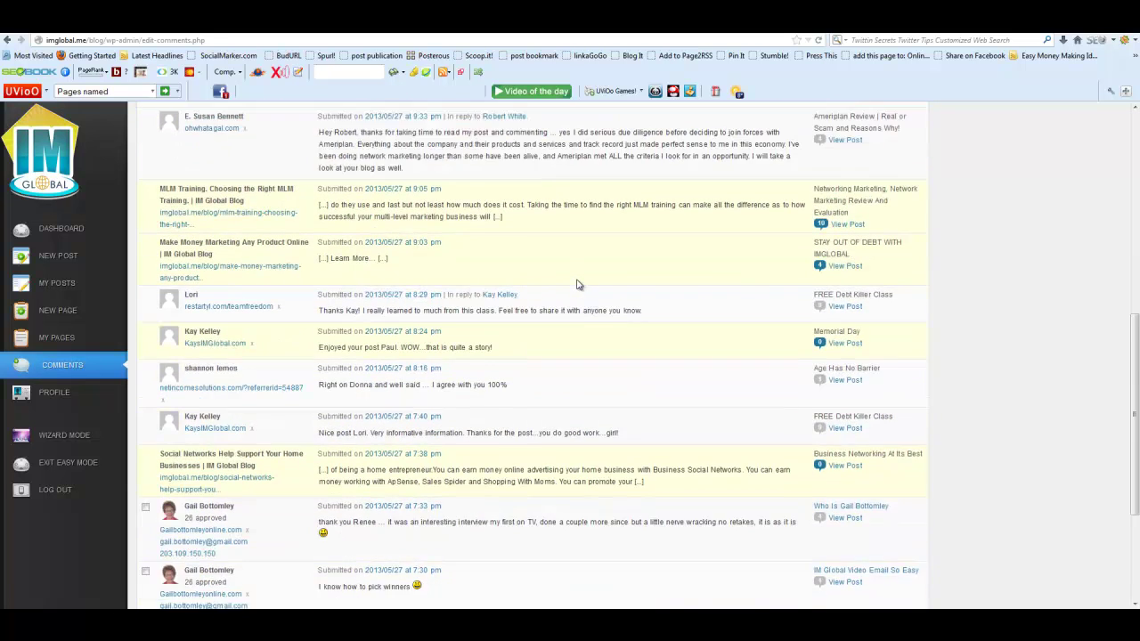
scroll(578, 285, down, 1)
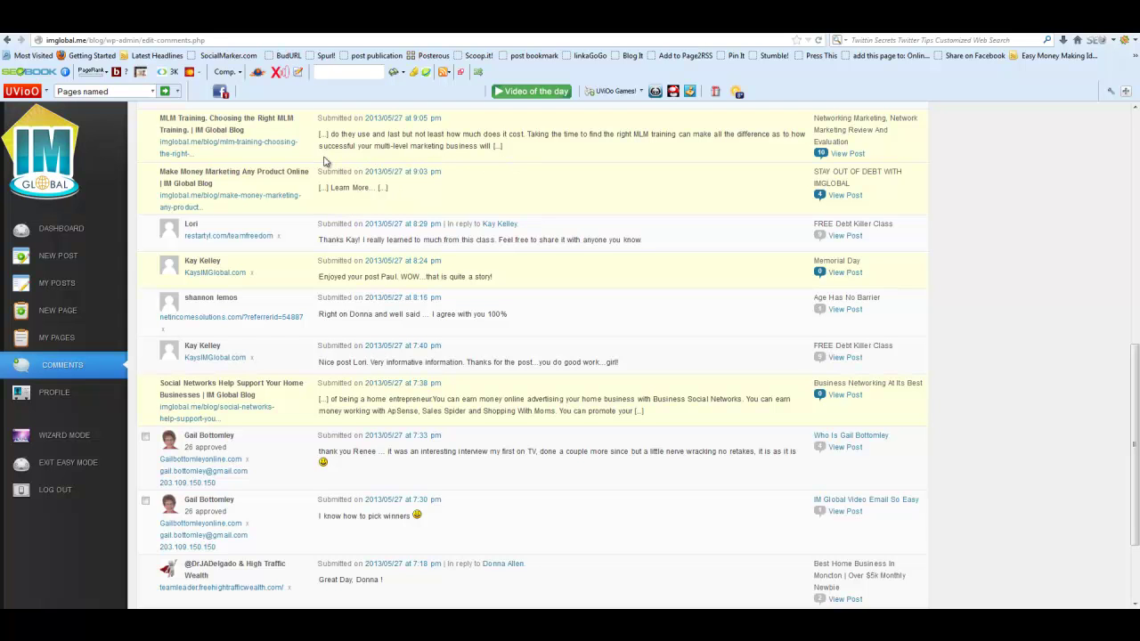
scroll(352, 319, down, 3)
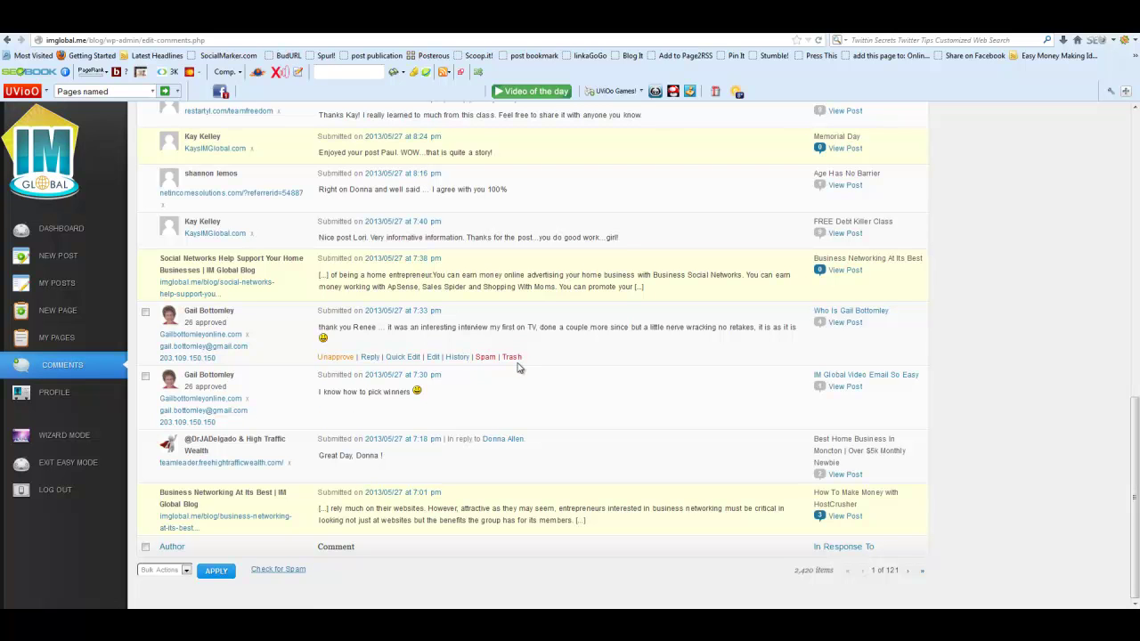
scroll(534, 365, up, 15)
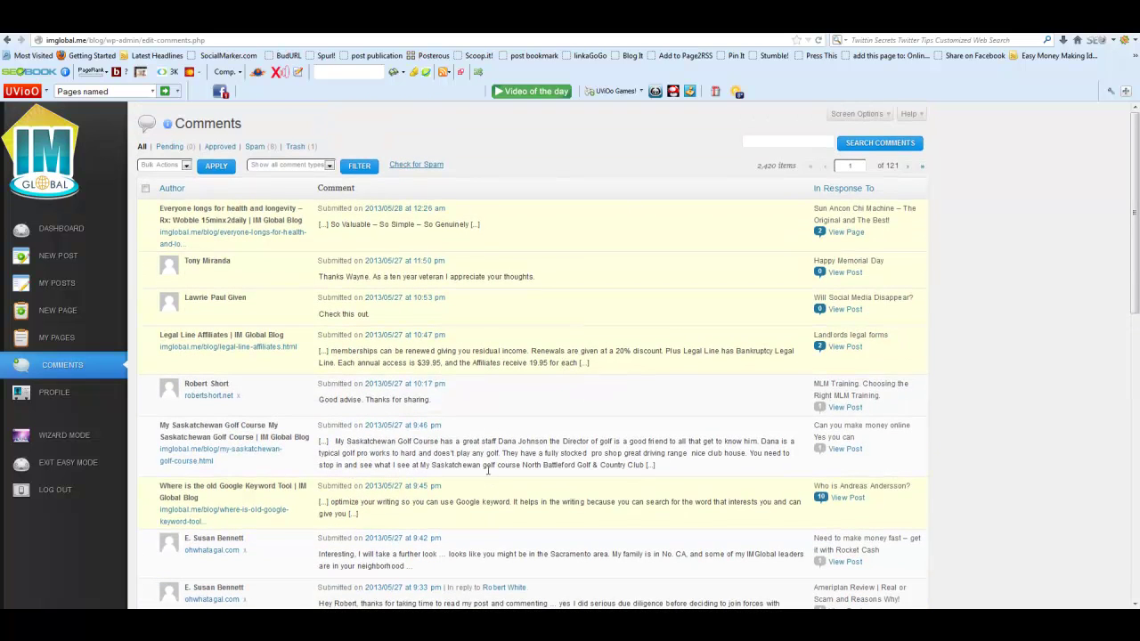
- Scroll the Comments admin list before heading back to the author's post archive
scroll(494, 419, down, 3)
scroll(495, 414, up, 3)
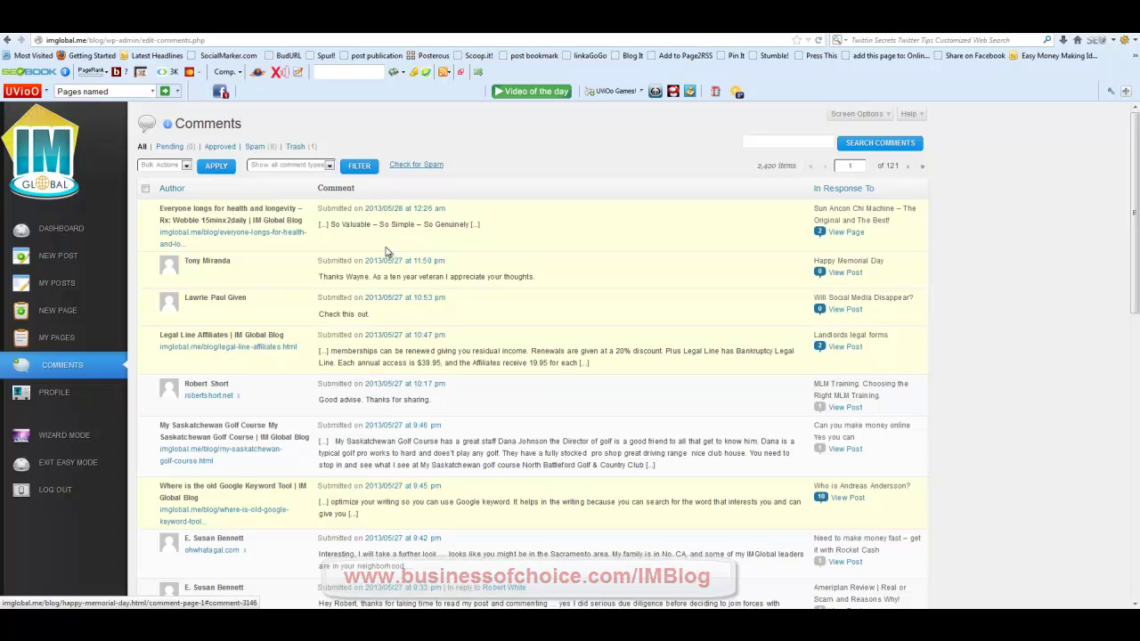
scroll(476, 310, down, 10)
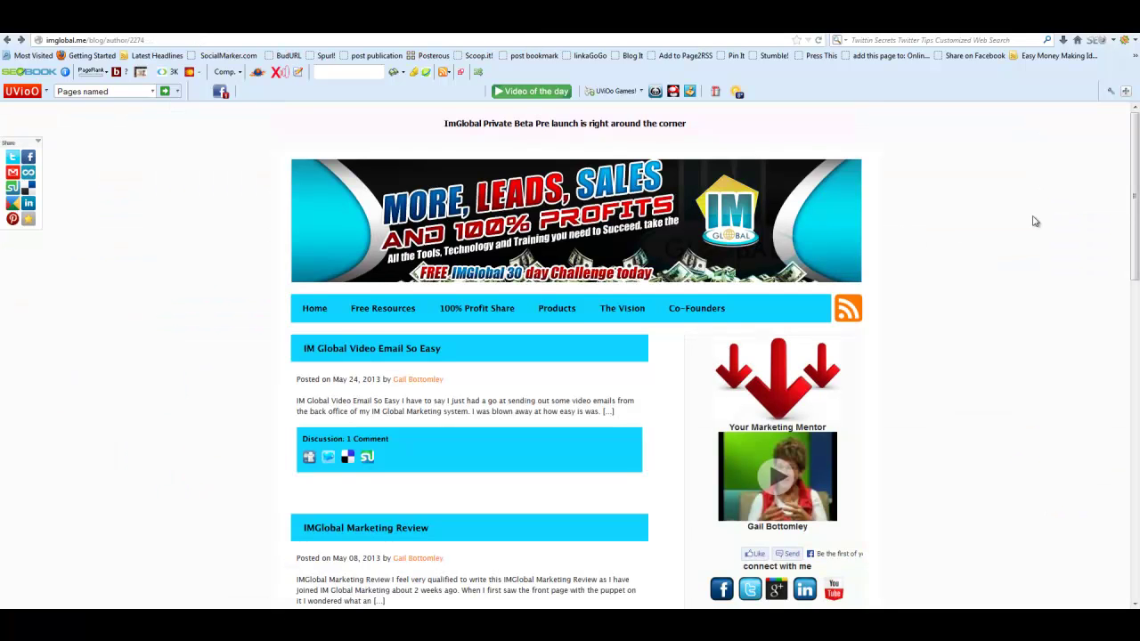
- Open the IM Global Review post's '5 Comments' link and scroll down to its five responses
scroll(935, 262, down, 2)
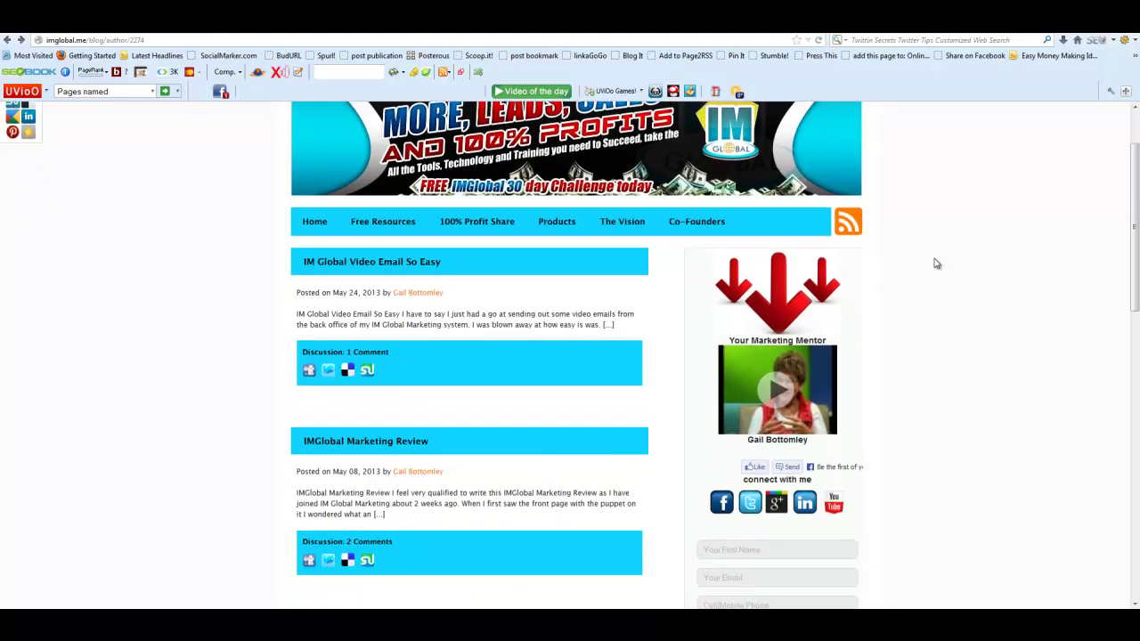
scroll(935, 262, down, 1)
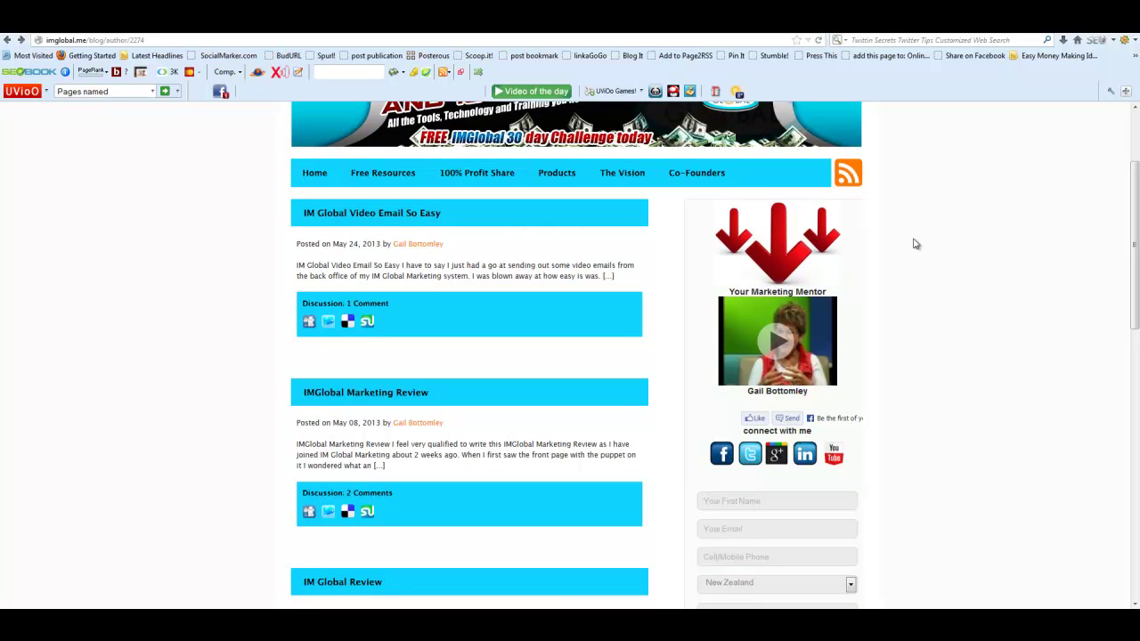
scroll(931, 244, down, 1)
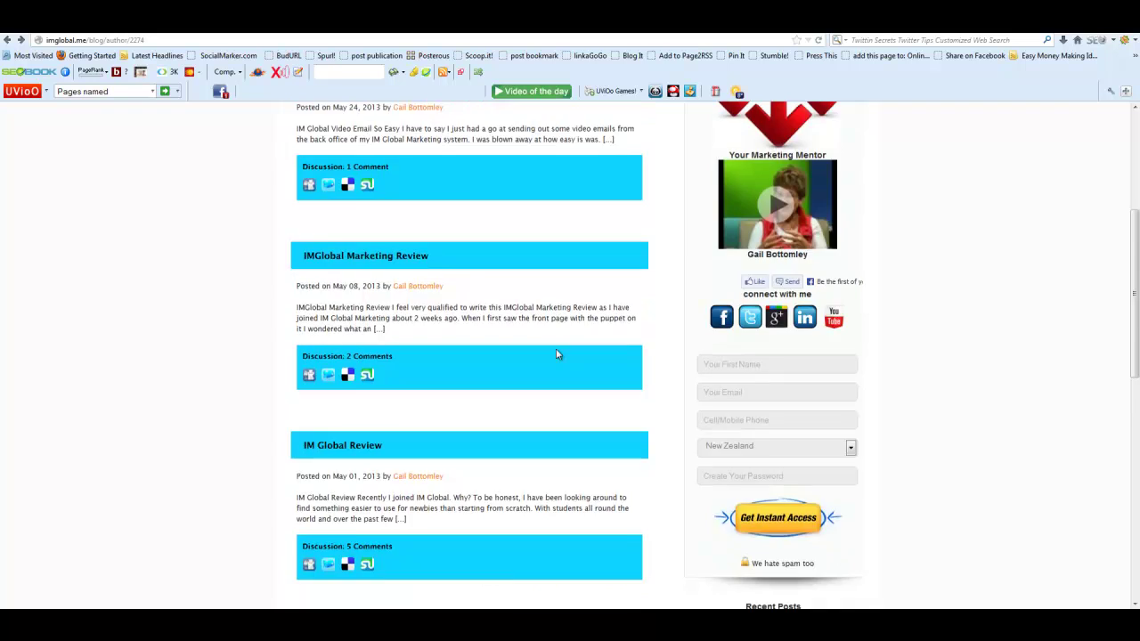
scroll(552, 356, down, 3)
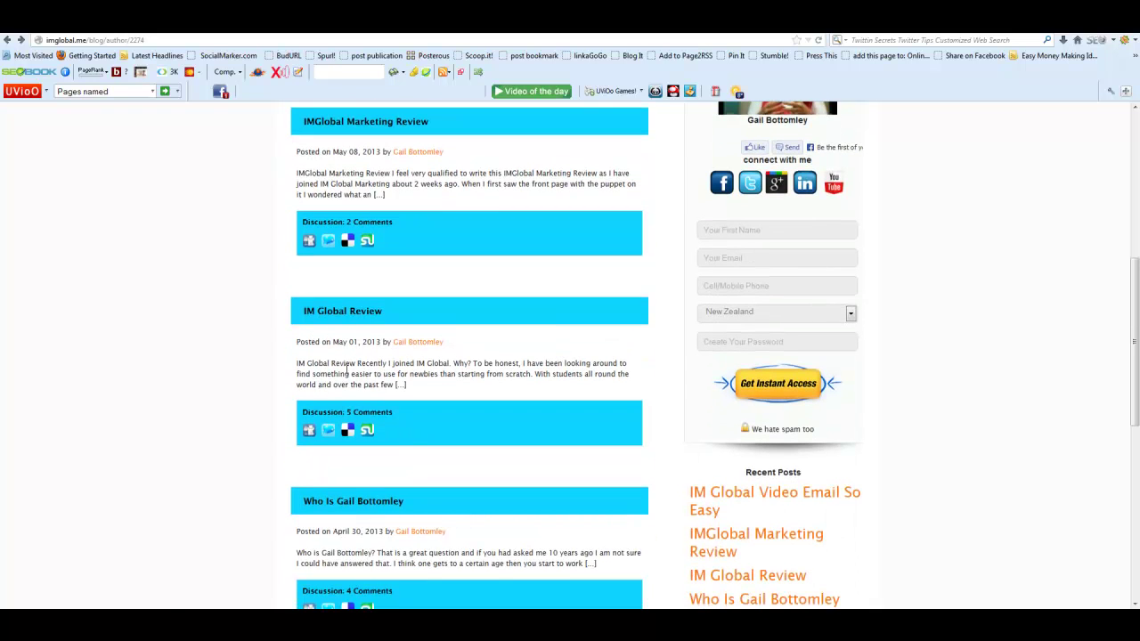
click(364, 415)
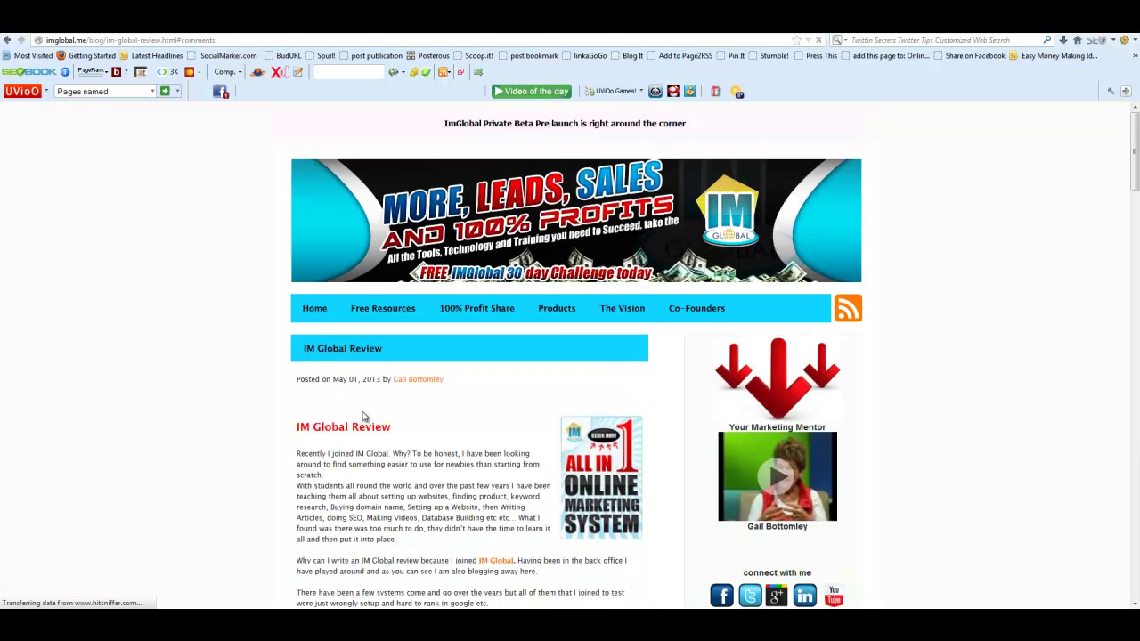
scroll(149, 237, down, 10)
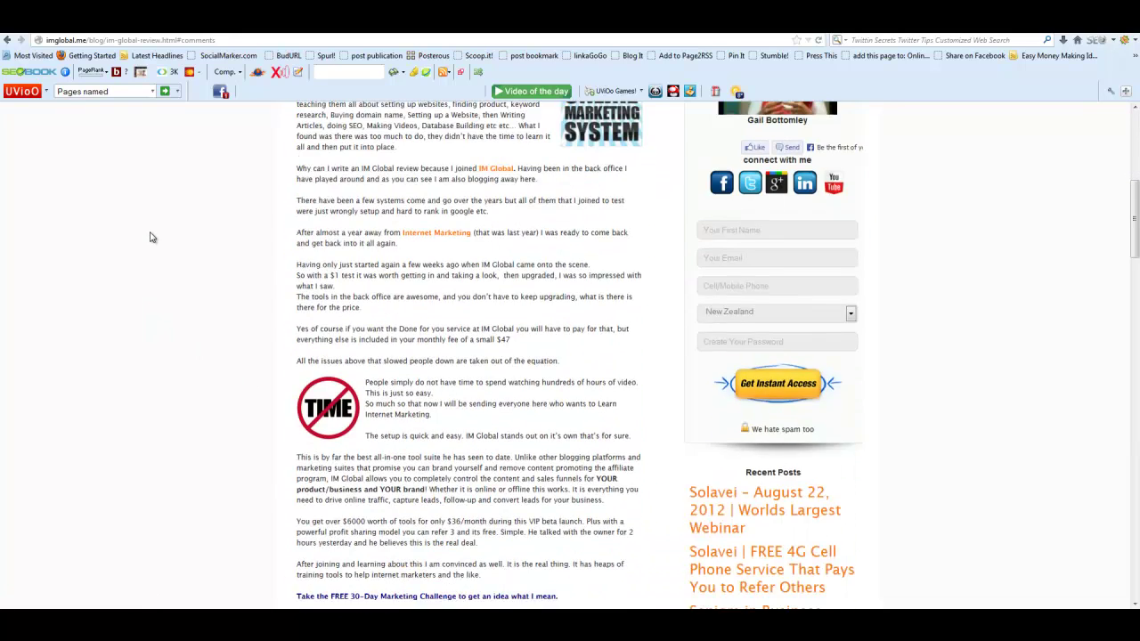
scroll(150, 237, down, 10)
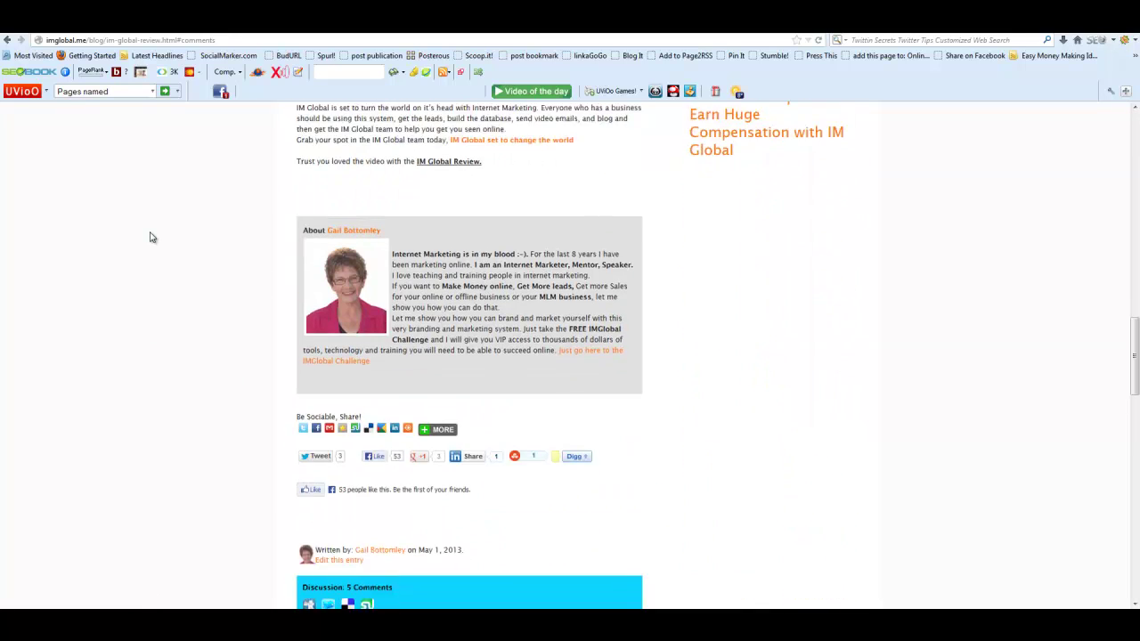
scroll(149, 237, down, 3)
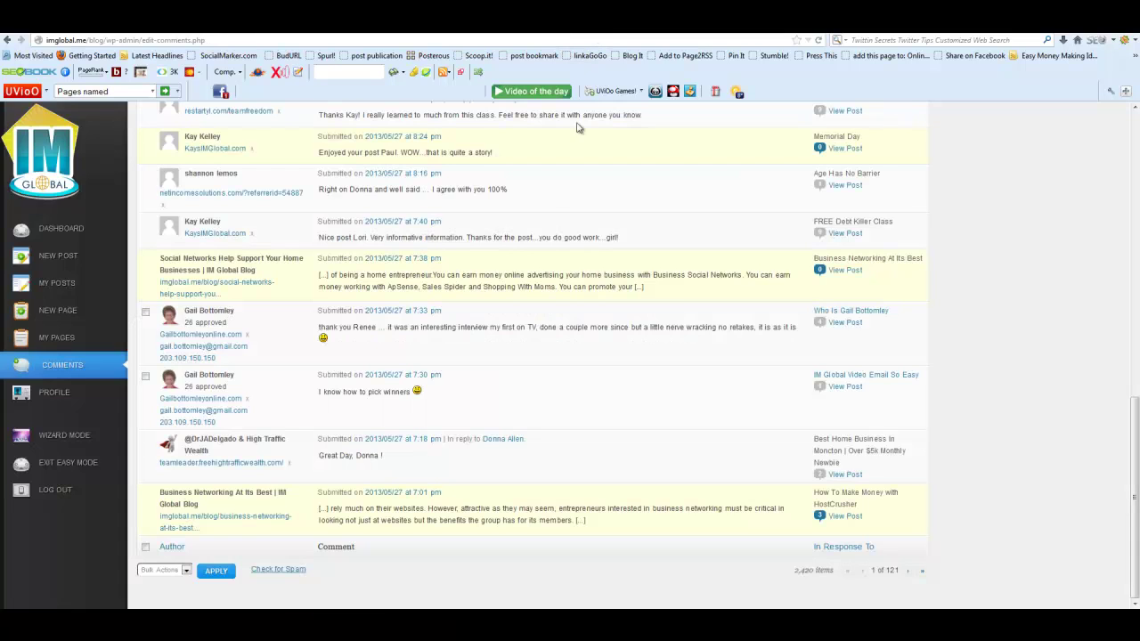
- Scroll the Comments admin page to the top and return to the IM Global Review post's tab
scroll(575, 294, up, 8)
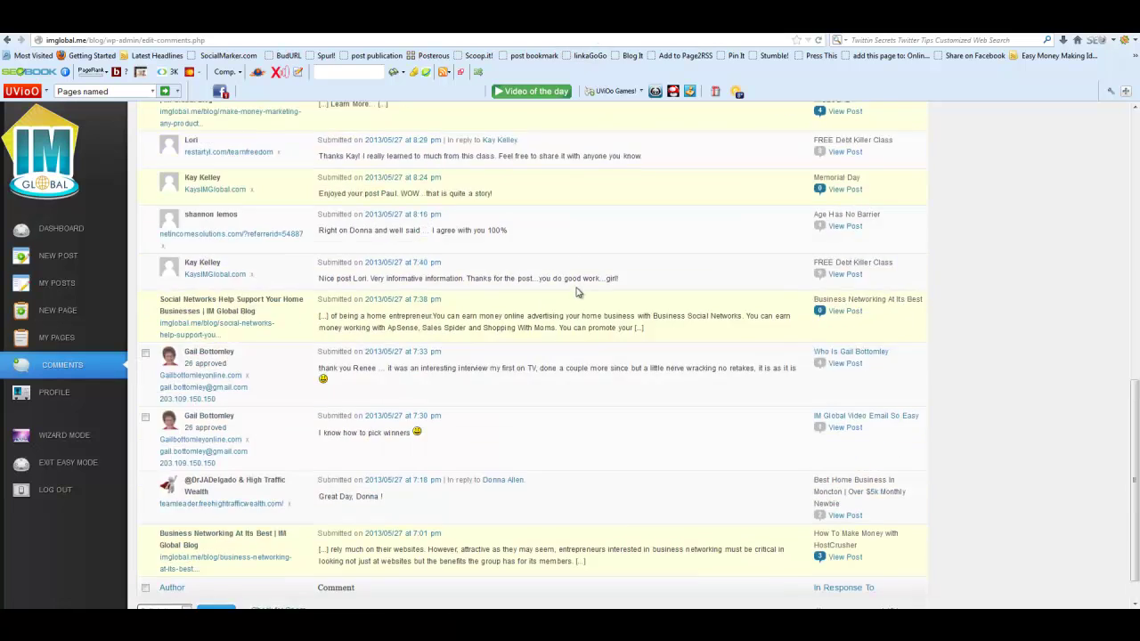
scroll(575, 288, up, 3)
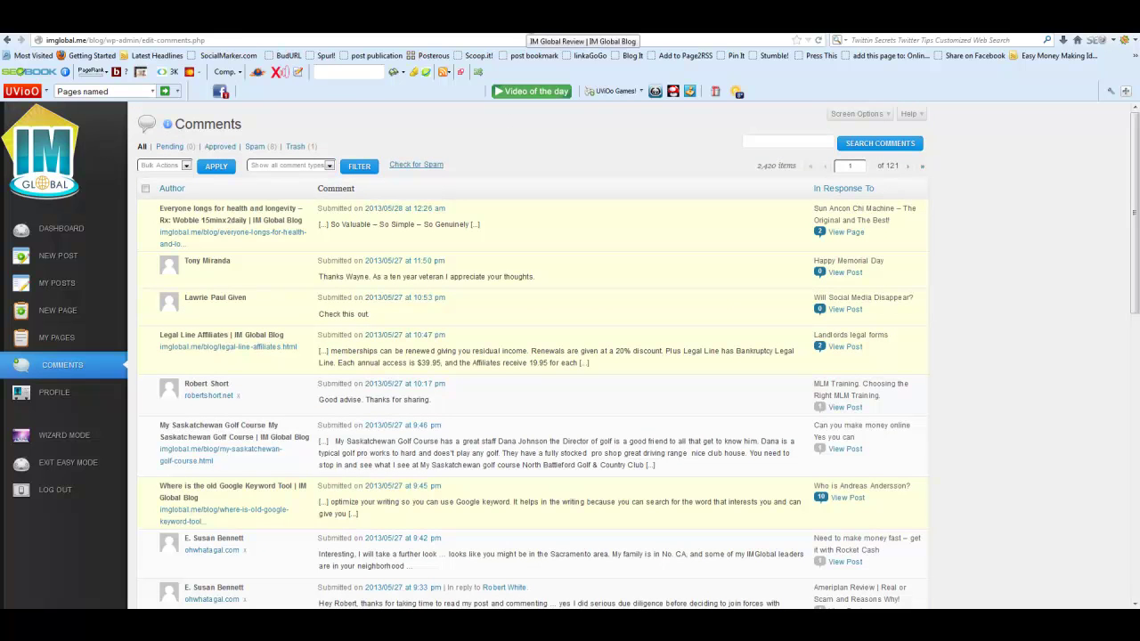
click(534, 34)
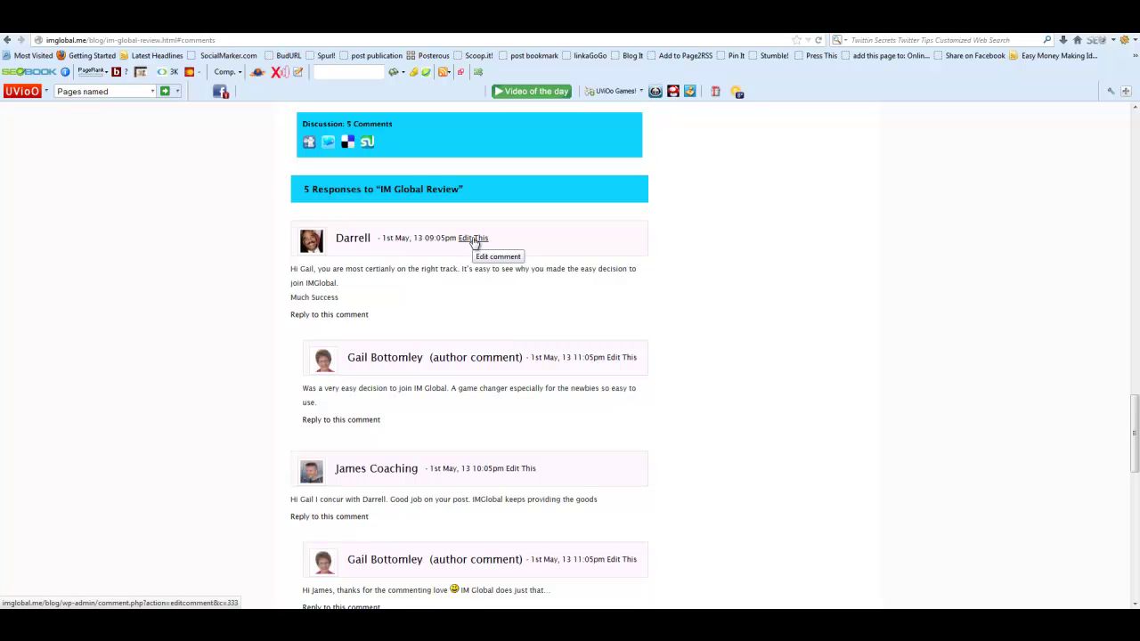
scroll(474, 241, down, 10)
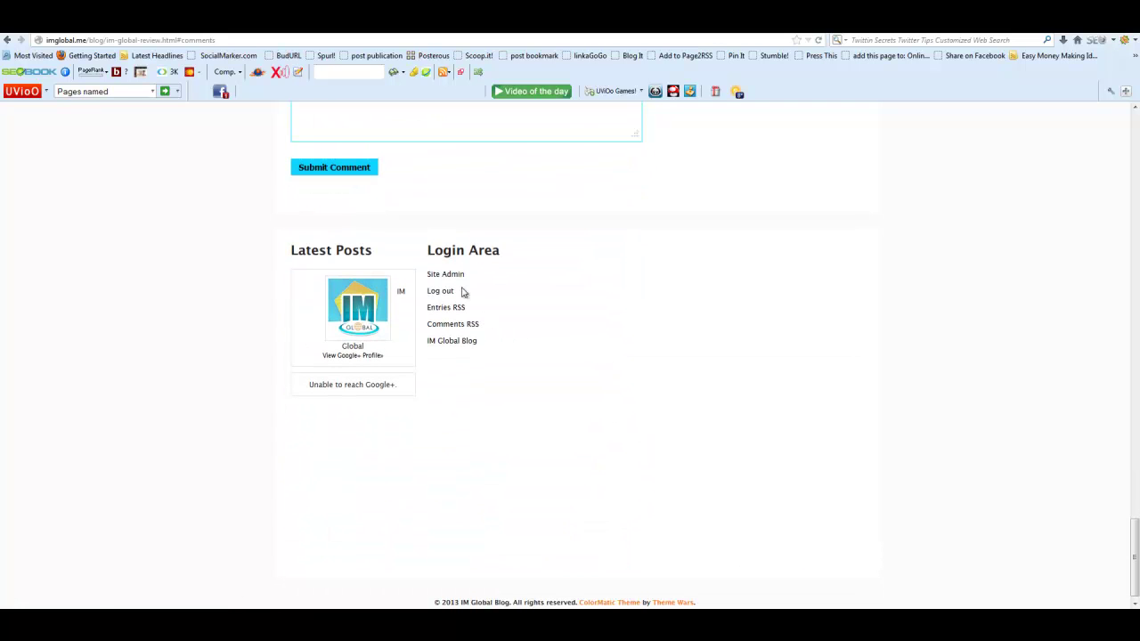
scroll(598, 308, up, 10)
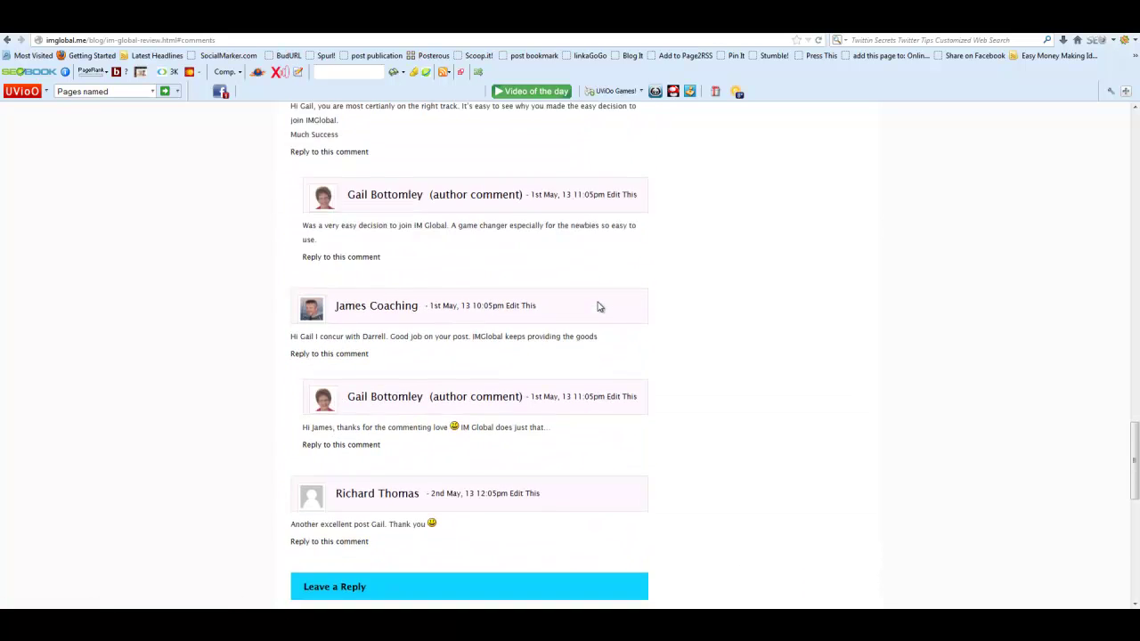
scroll(597, 308, up, 1)
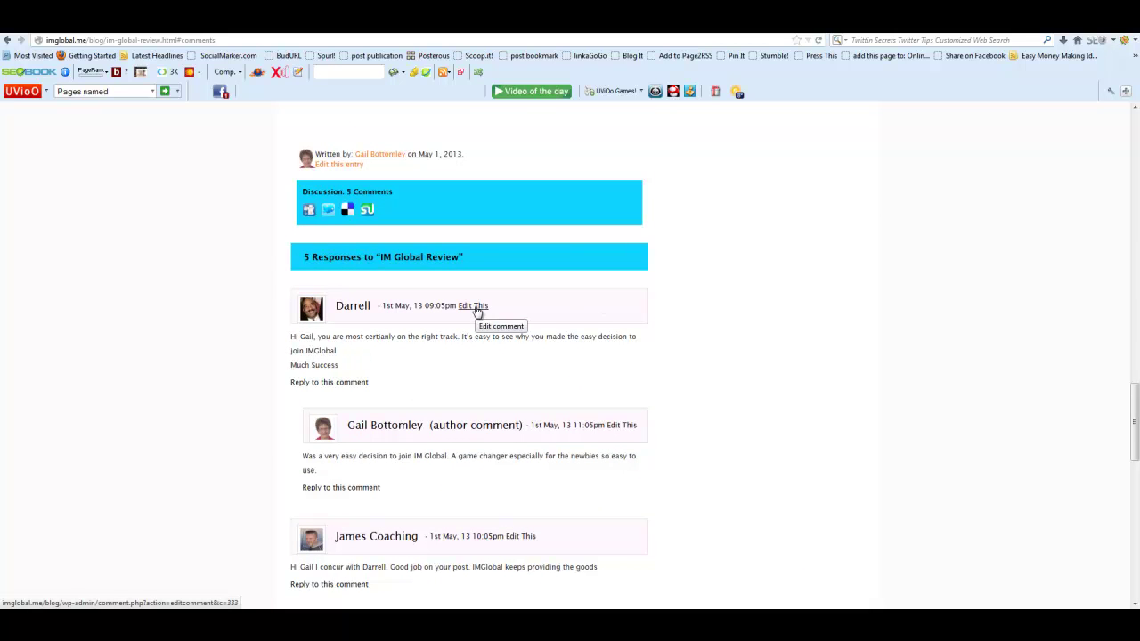
- Open the first comment with Edit This and select, then deselect, its 'Much Success' line
click(478, 310)
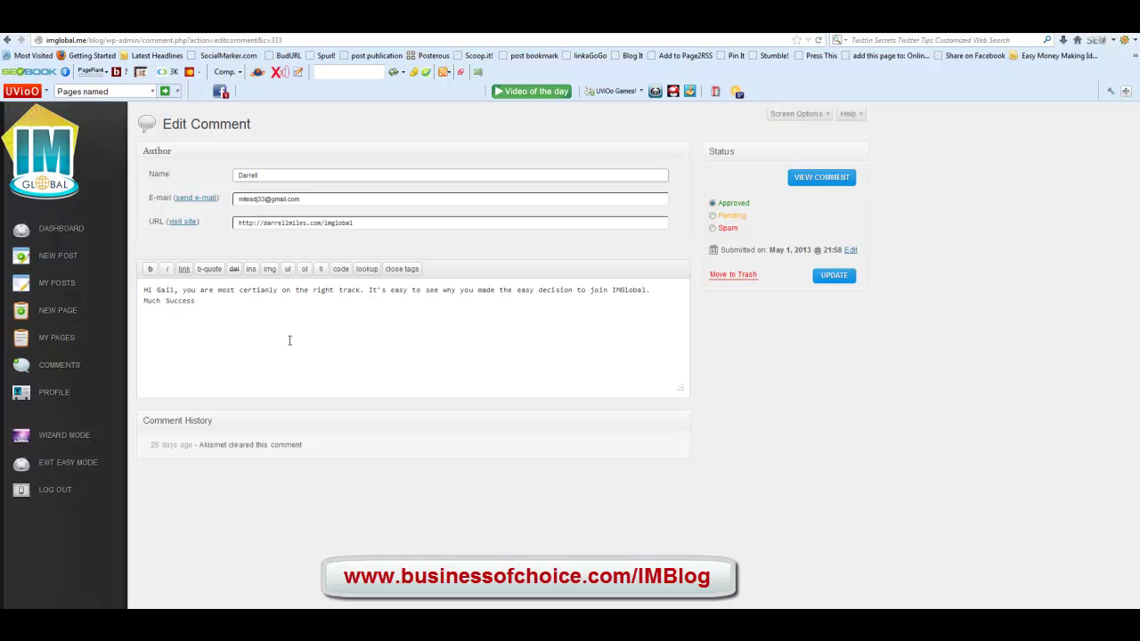
drag(203, 301, 145, 294)
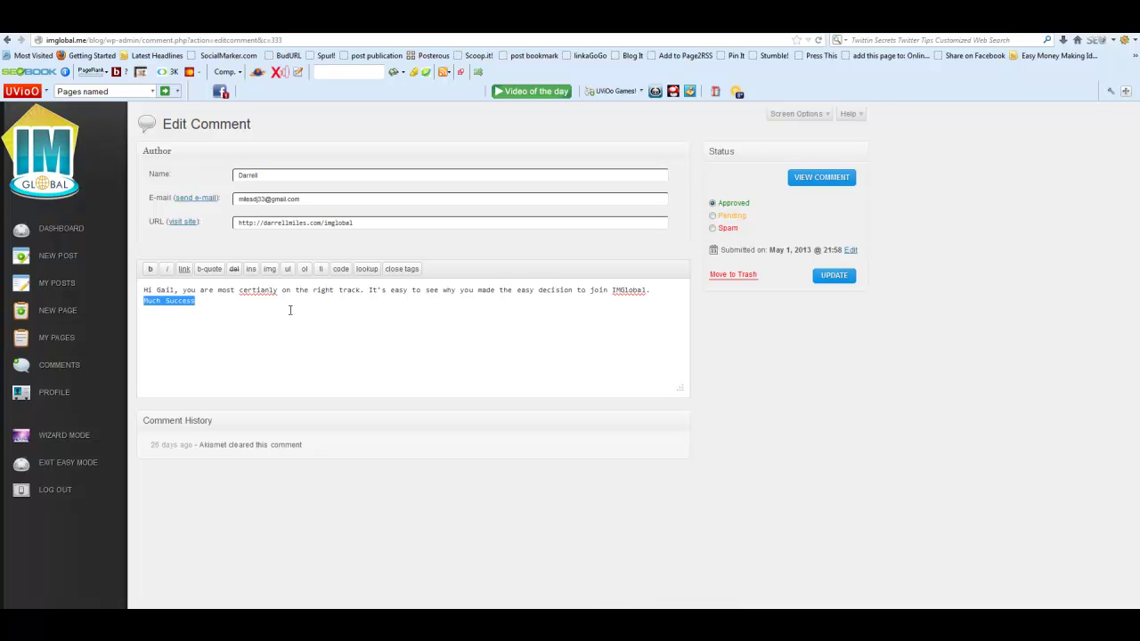
click(192, 314)
- Leave the comment editor unsaved and scroll back to the top of the IM Global Review post
click(7, 41)
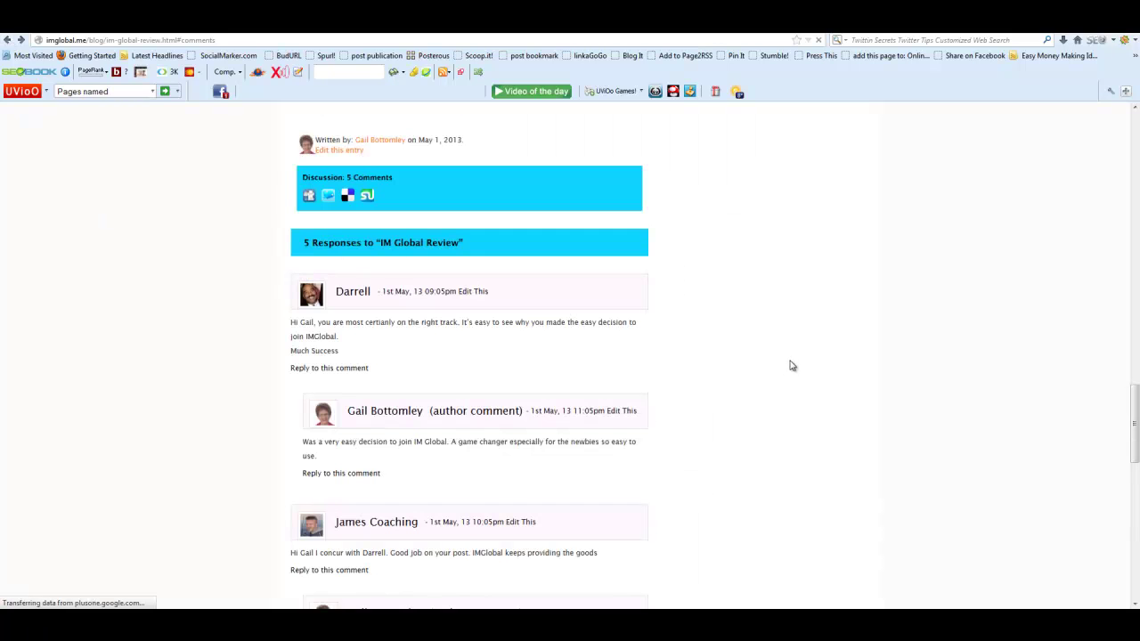
scroll(792, 366, down, 6)
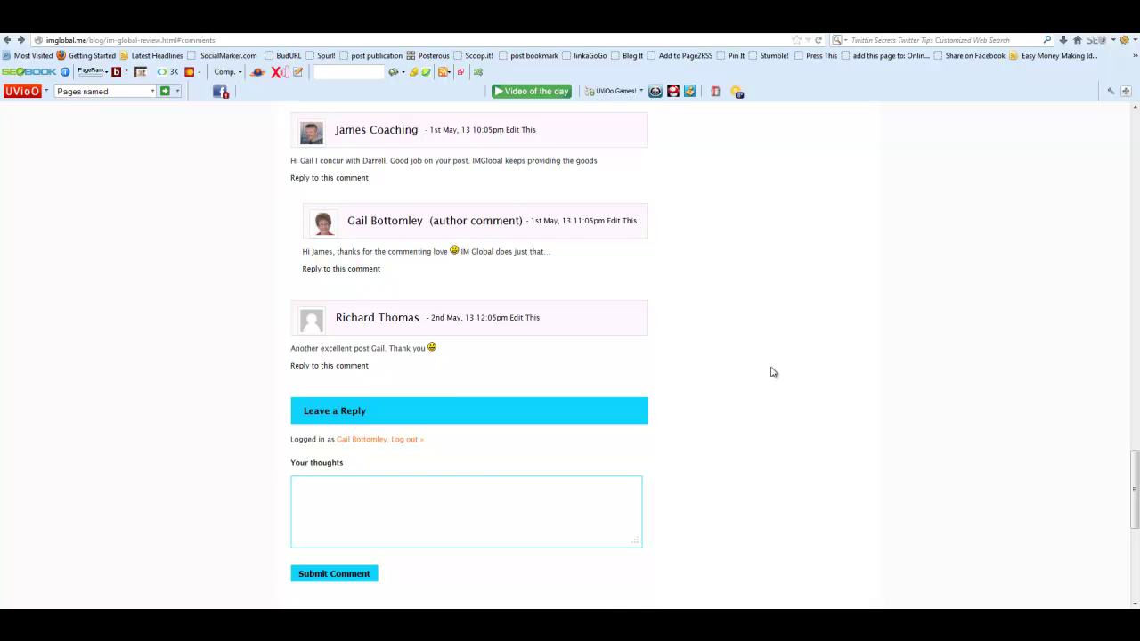
scroll(751, 390, up, 3)
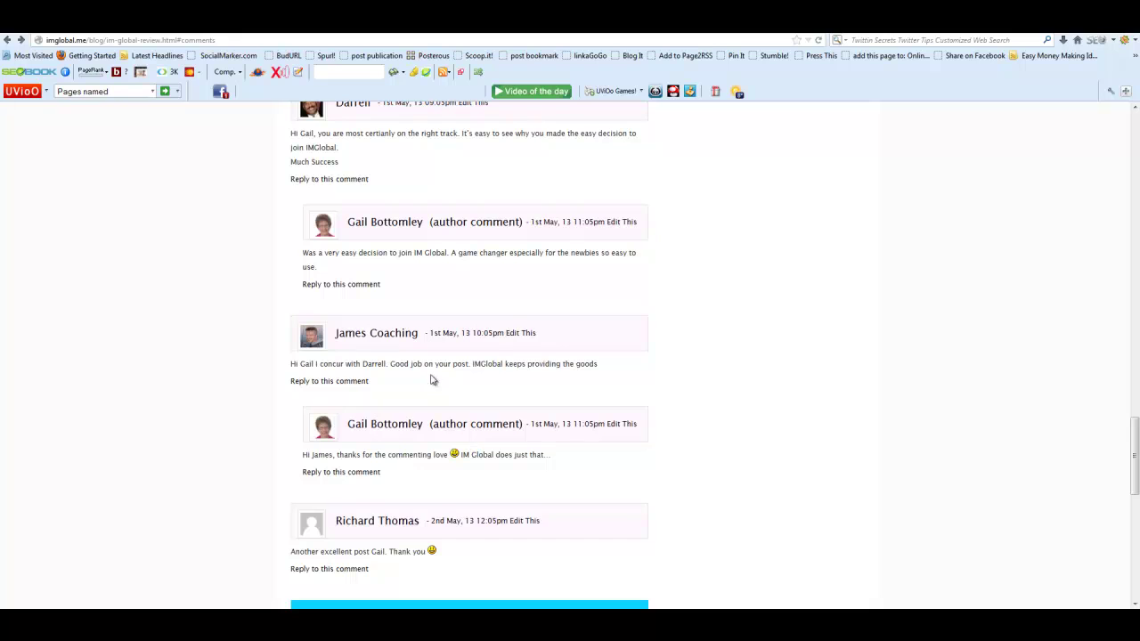
scroll(784, 407, up, 10)
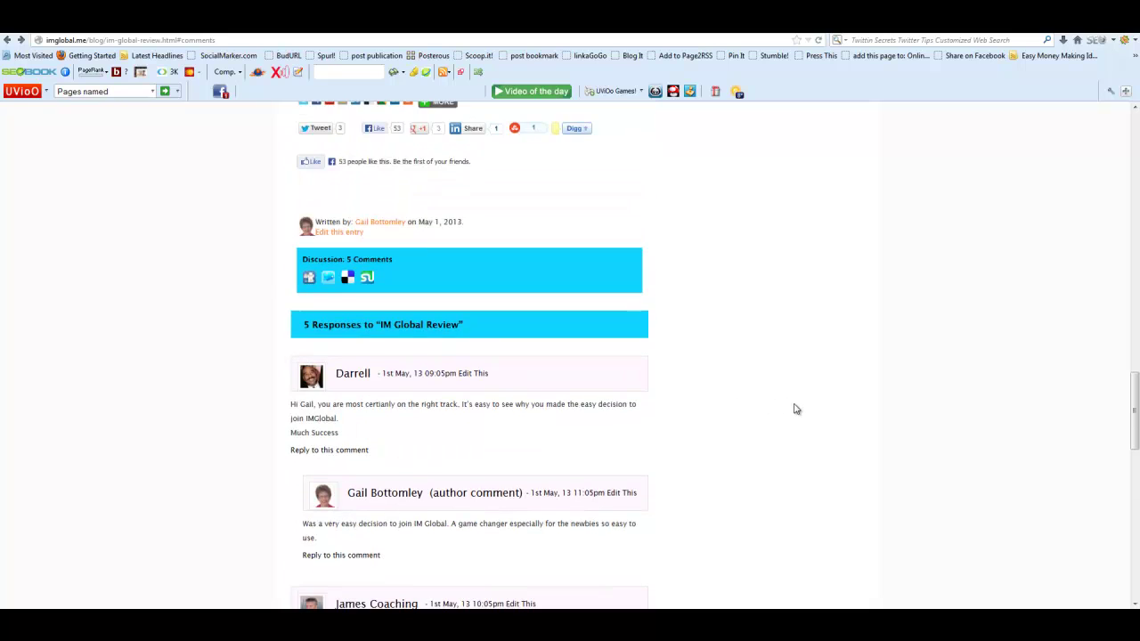
scroll(797, 412, up, 10)
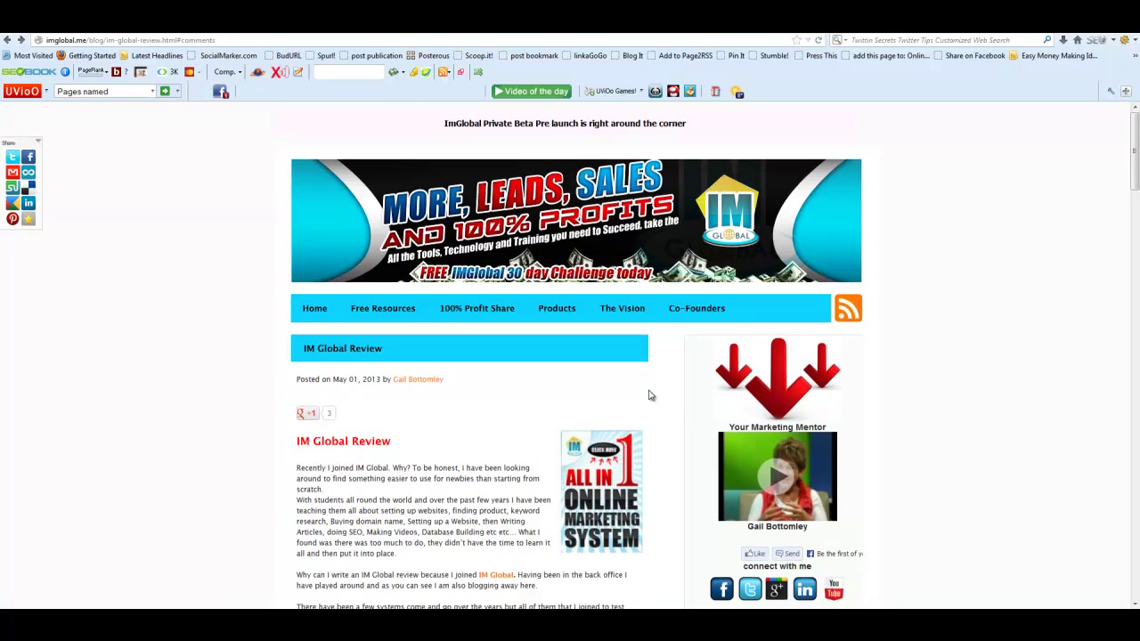
- Go back to the author archive and scroll through its four posts with 1 to 5 comments
click(8, 40)
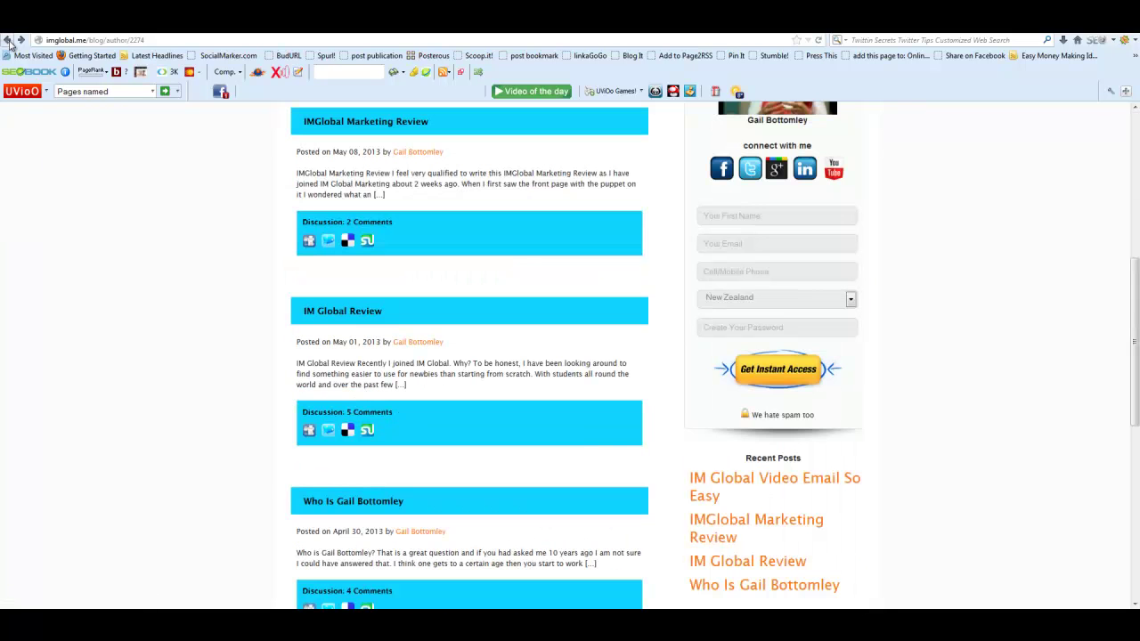
scroll(209, 349, up, 5)
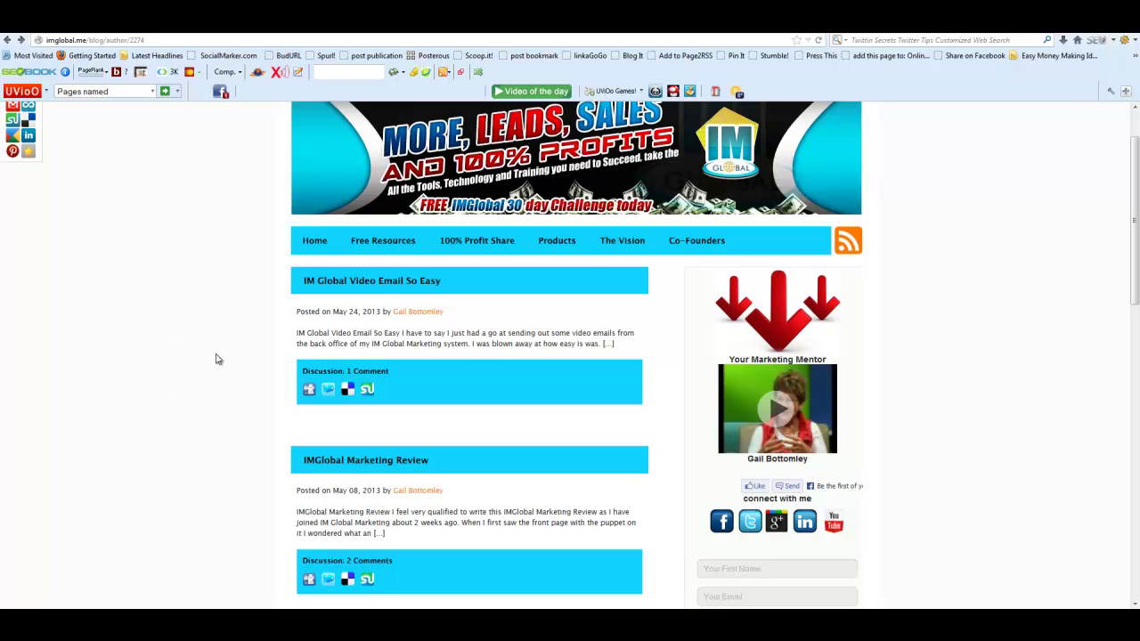
scroll(211, 339, down, 4)
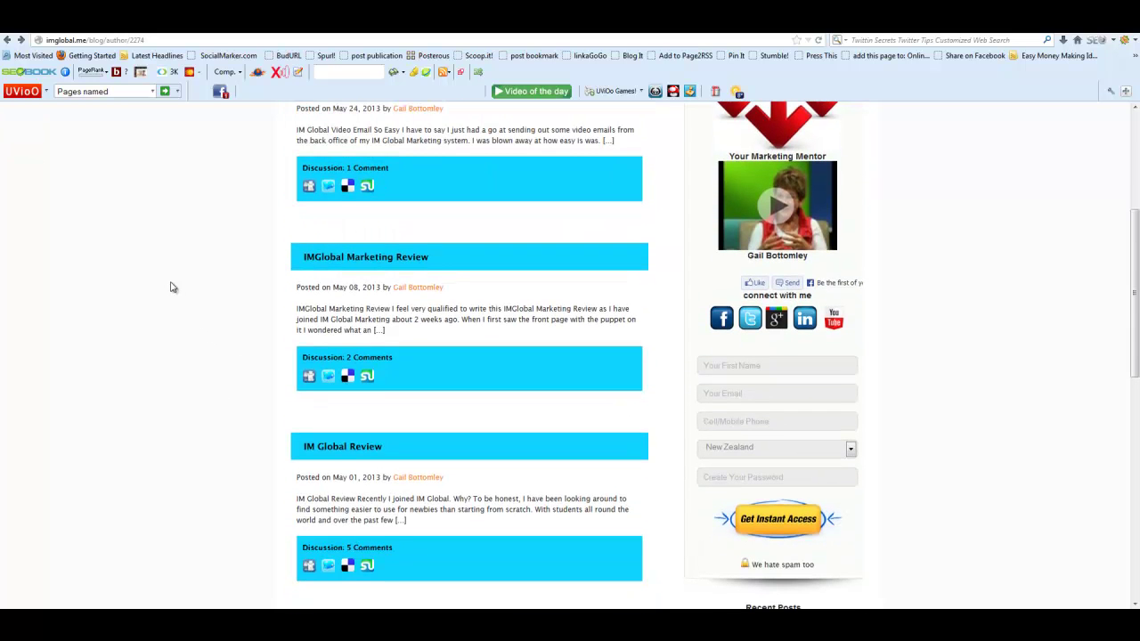
scroll(173, 286, down, 4)
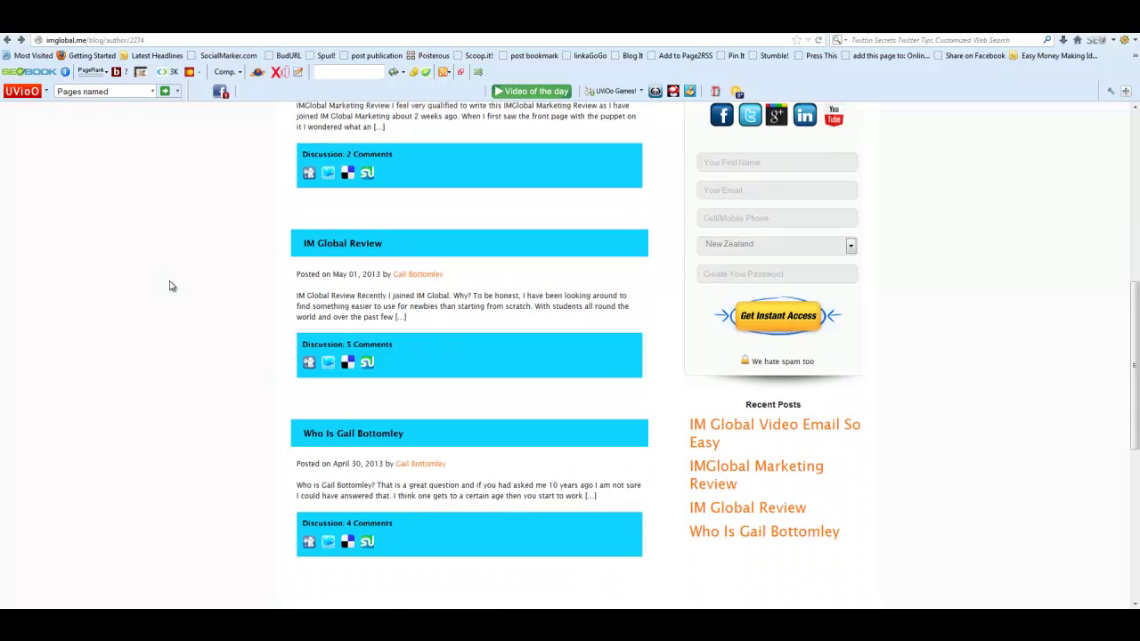
scroll(173, 285, up, 1)
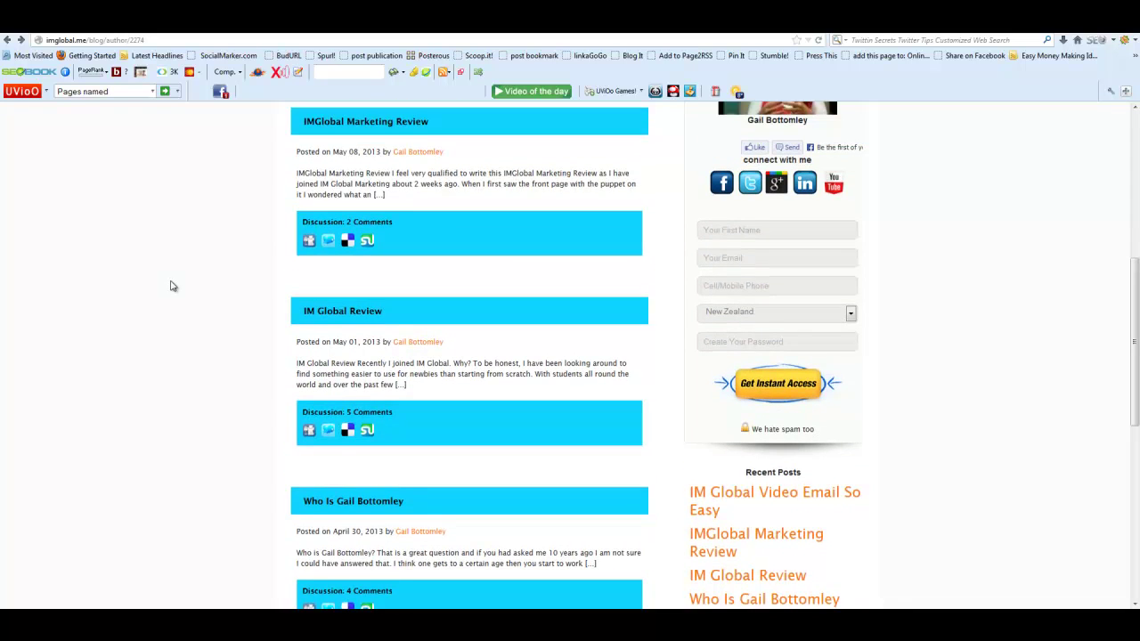
scroll(173, 286, down, 4)
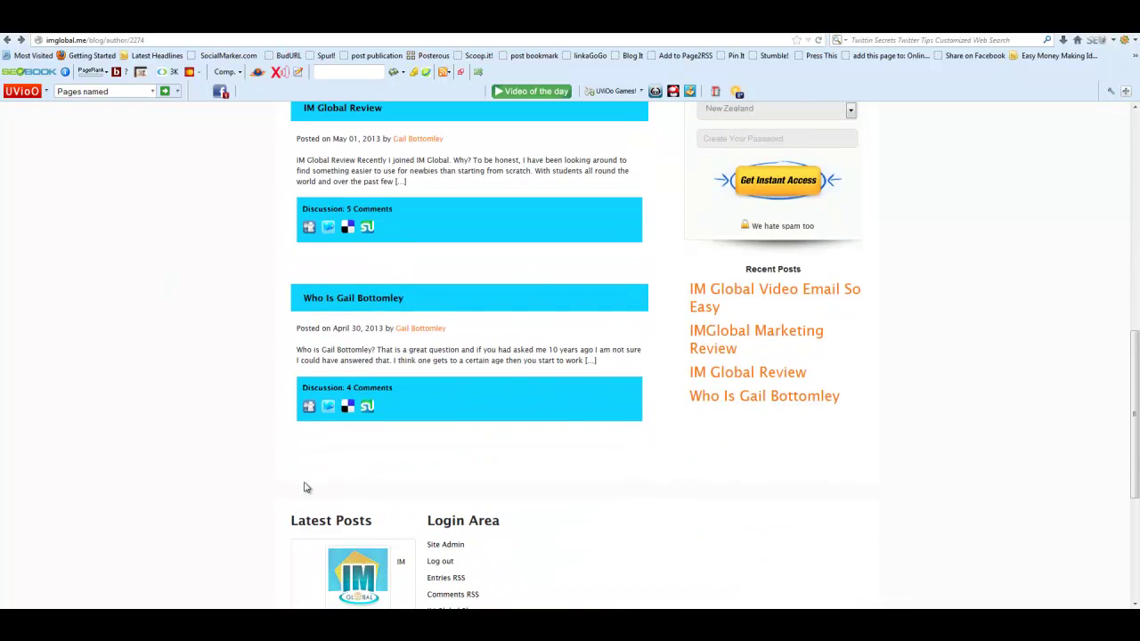
- Open the April 30, 2013 self-introduction post's 4 comments and scroll through its responses
click(356, 389)
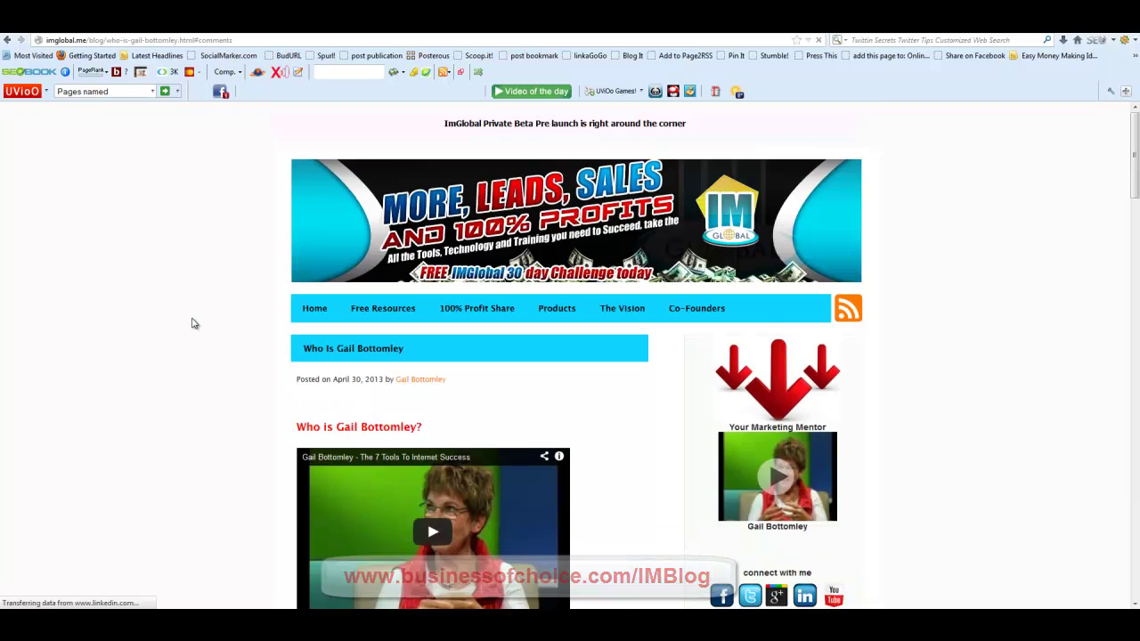
scroll(193, 324, down, 20)
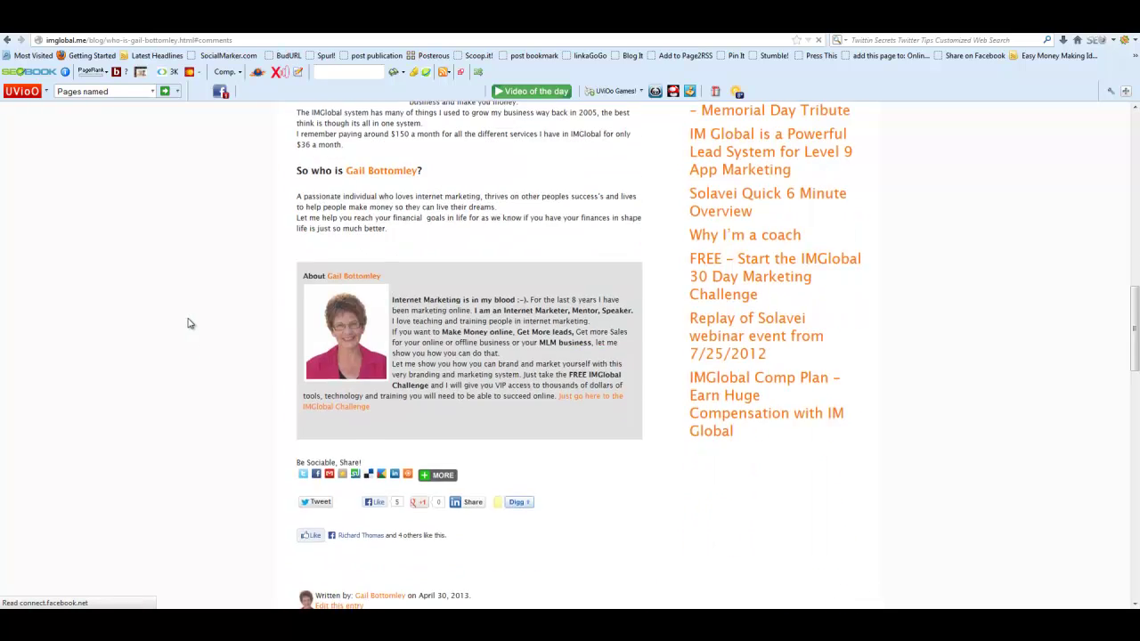
scroll(188, 323, down, 5)
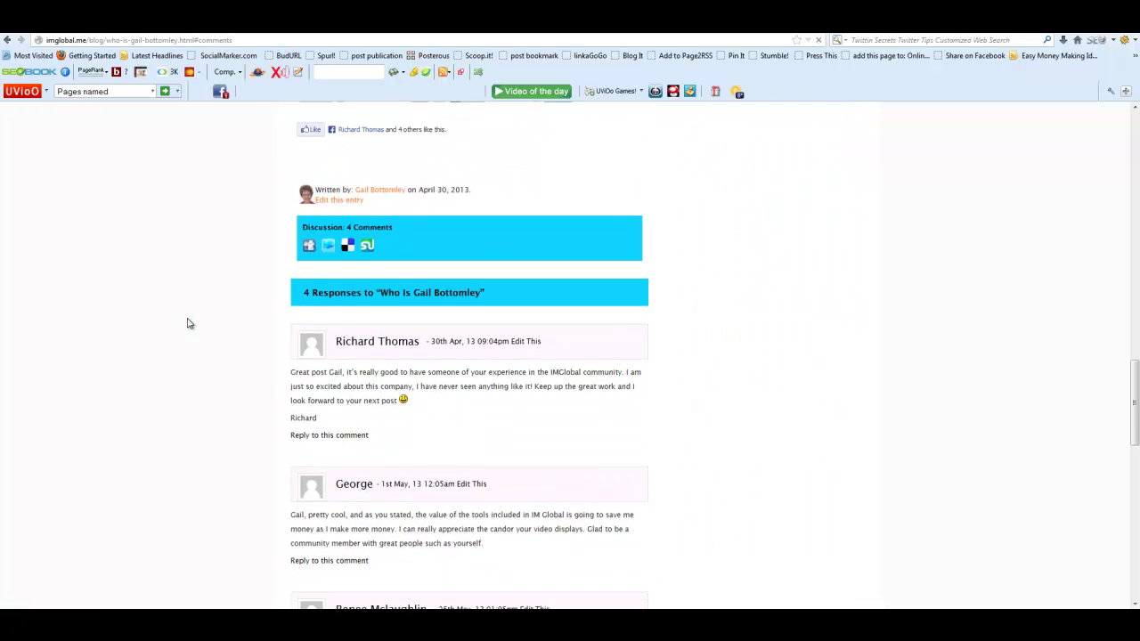
scroll(188, 324, down, 5)
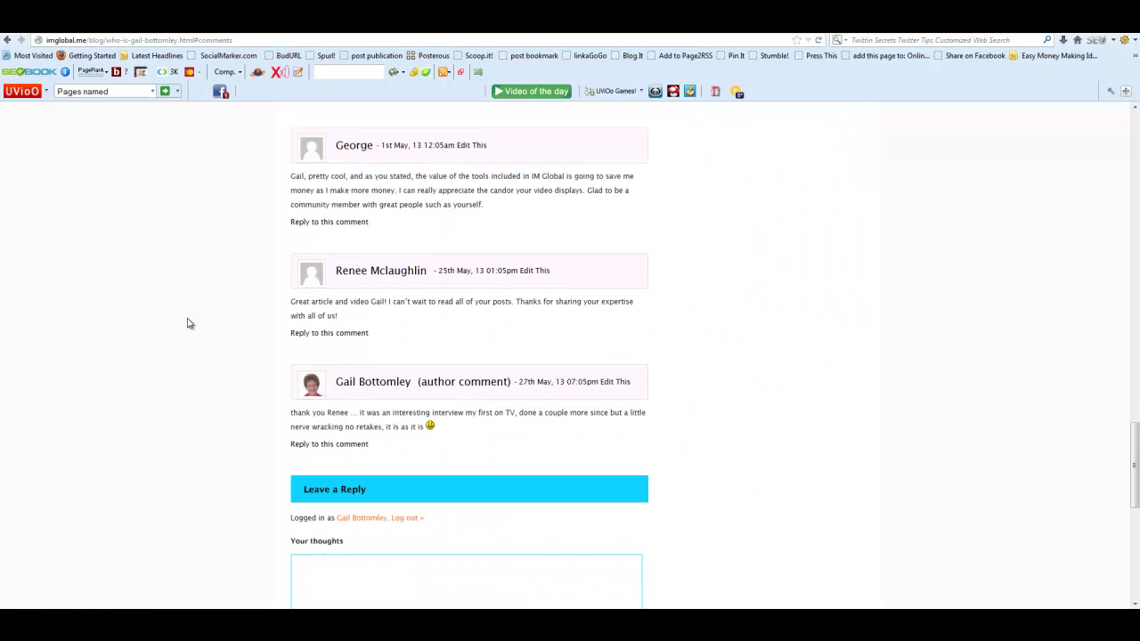
scroll(187, 323, up, 20)
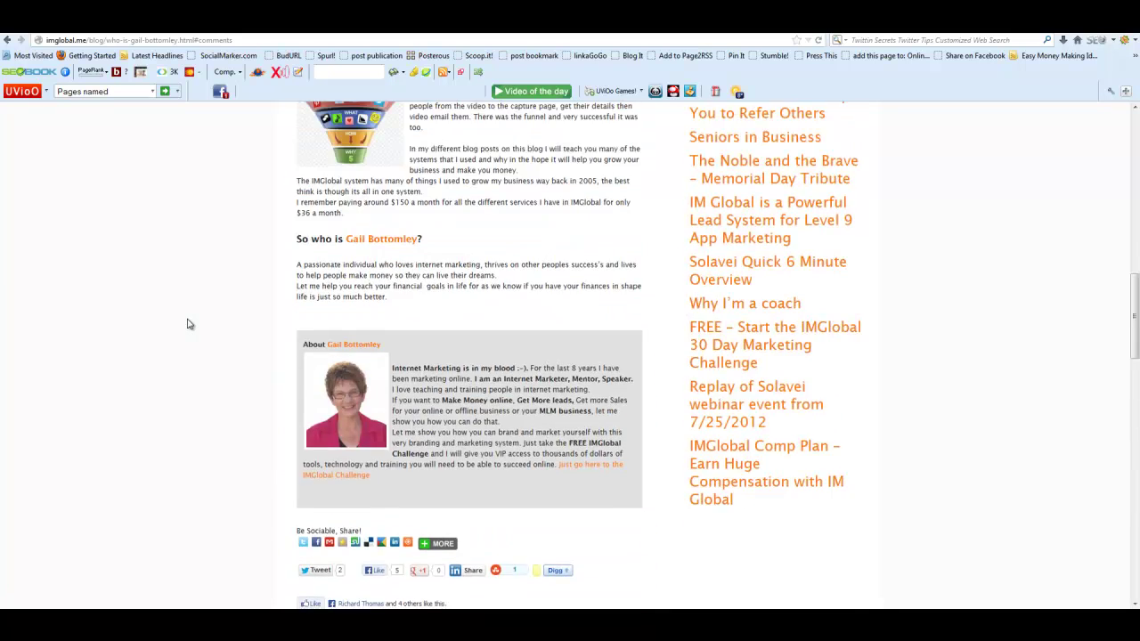
scroll(187, 323, up, 5)
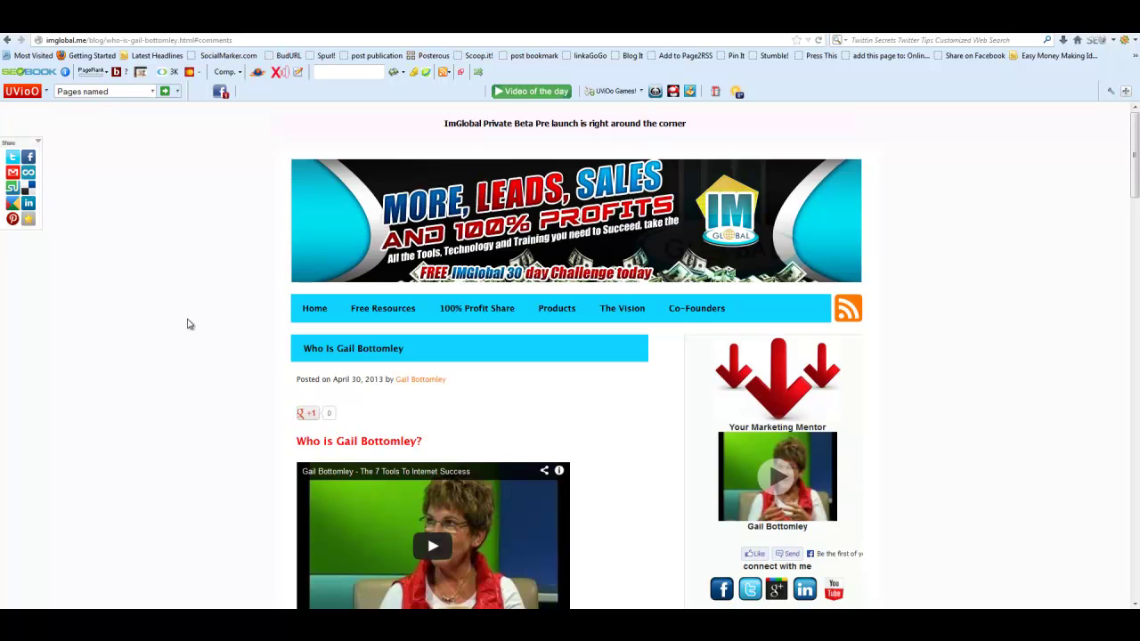
scroll(187, 324, down, 3)
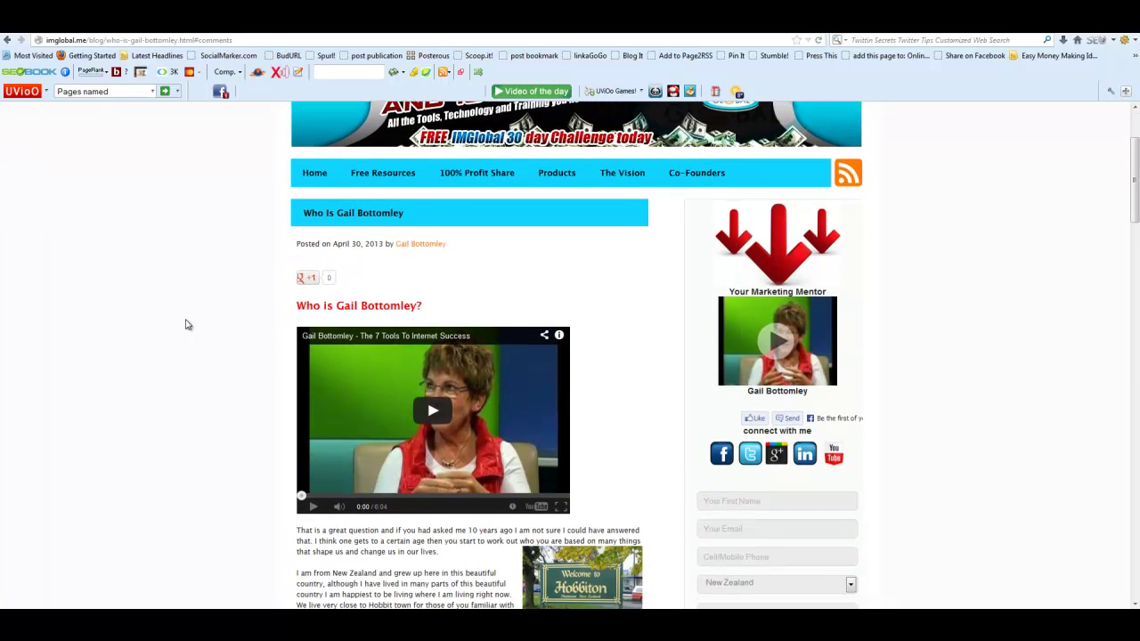